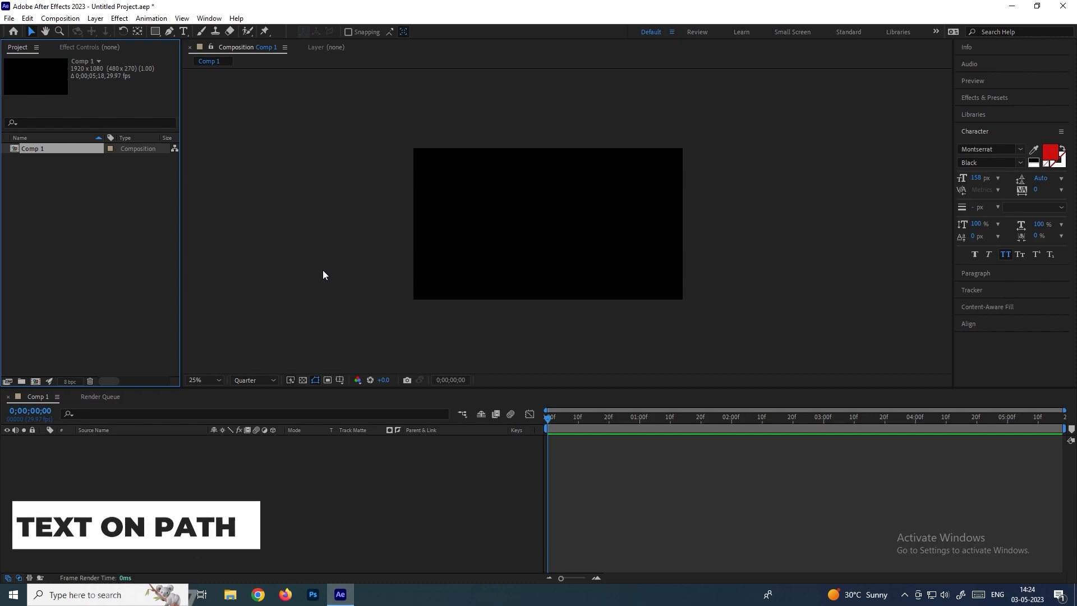
left_click(103, 167)
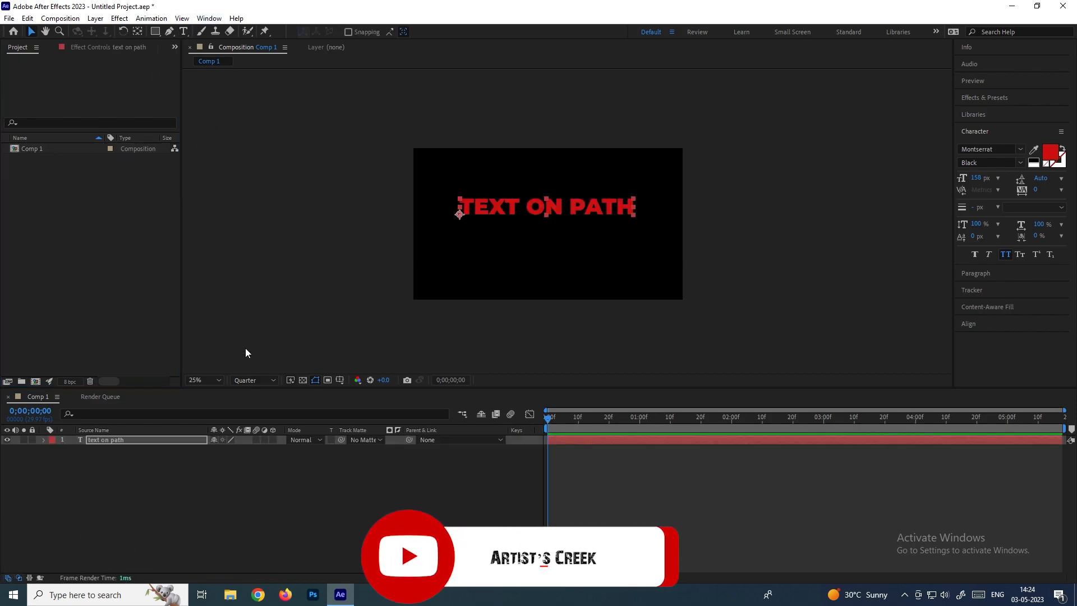
left_click(258, 501)
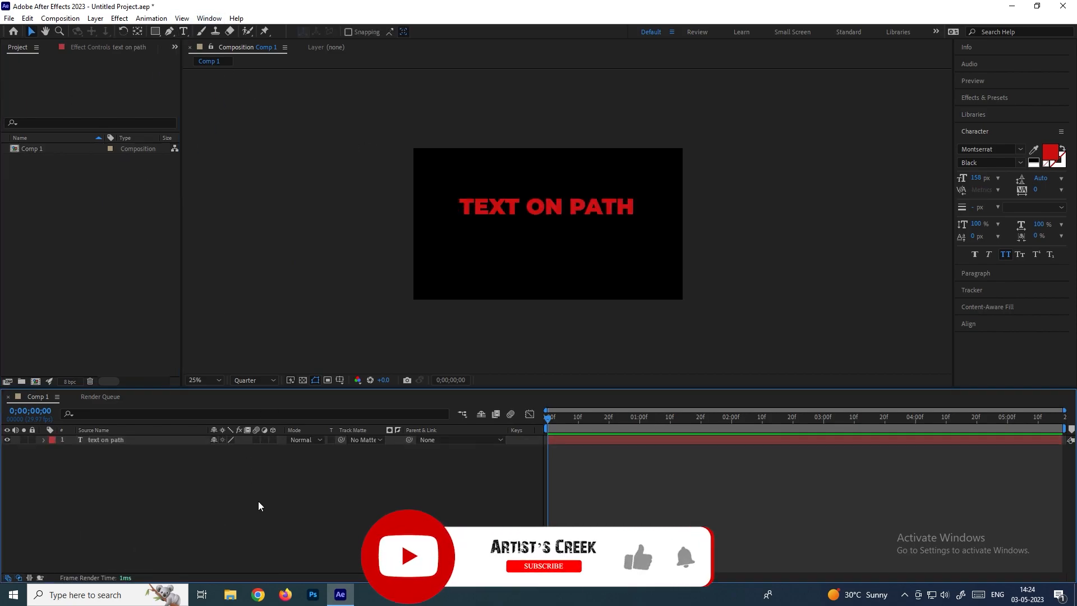
left_click(136, 440)
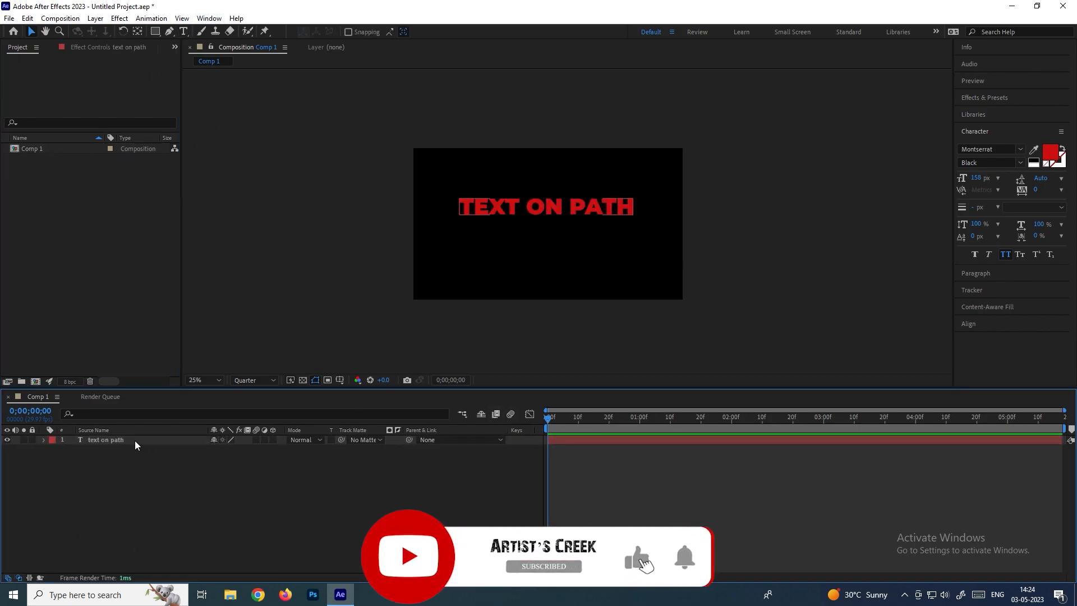
left_click(147, 456)
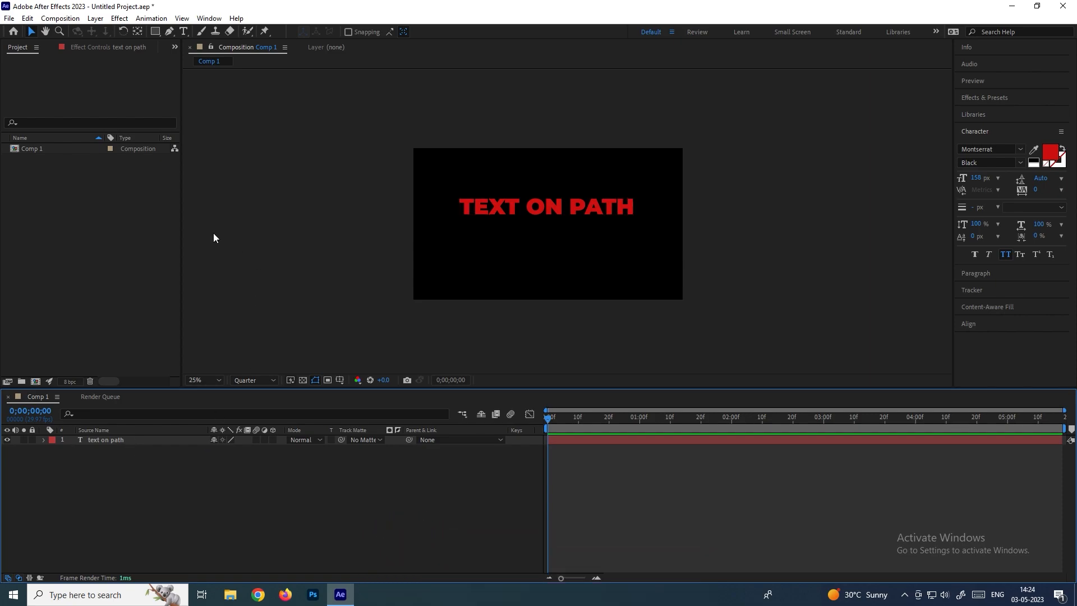
Draw an open, wavy five-point path across the composition with the Pen tool as a separate shape layer, starting and ending outside the frame.
left_click_drag(171, 31, 215, 29)
left_click(104, 440)
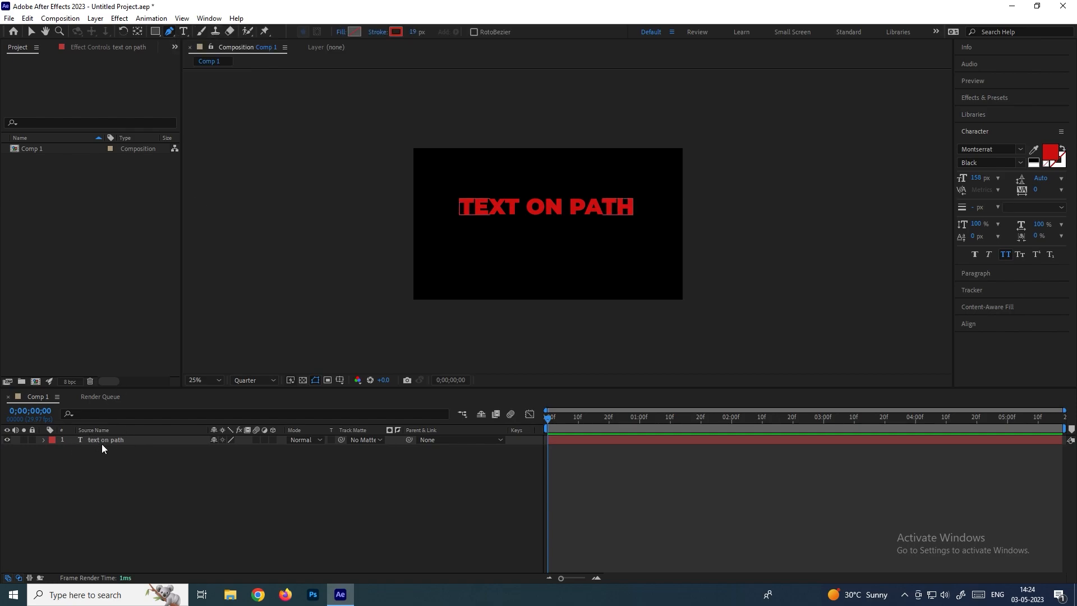
left_click(359, 284)
left_click_drag(454, 199, 469, 200)
left_click_drag(570, 263, 594, 264)
left_click_drag(658, 185, 674, 177)
left_click_drag(797, 221, 841, 276)
left_click(333, 500)
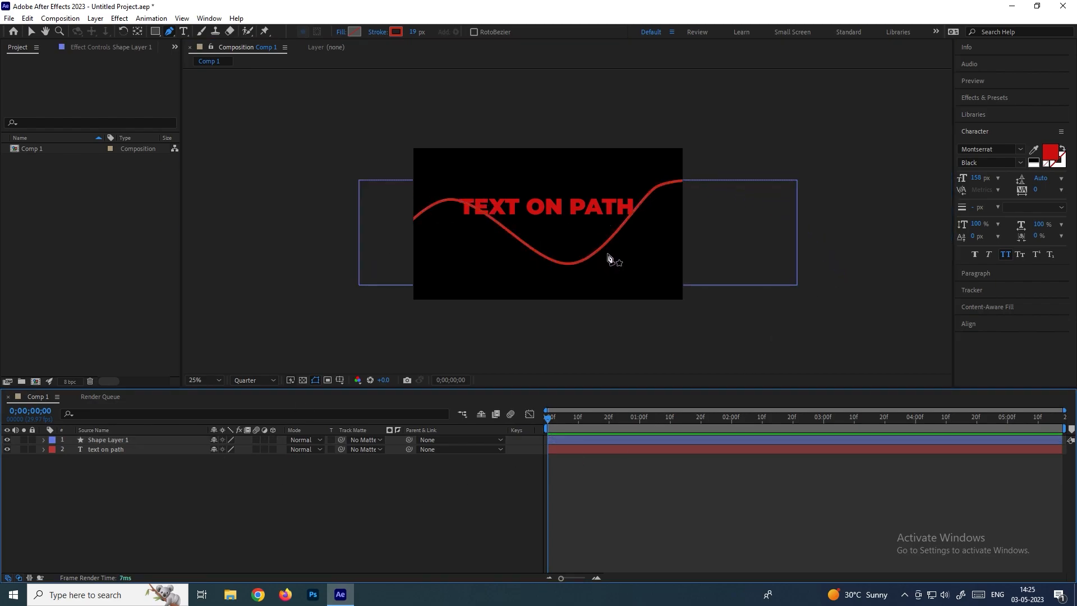
Remove the stroke from the wavy path's shape layer, Shape Layer 1.
left_click(155, 442)
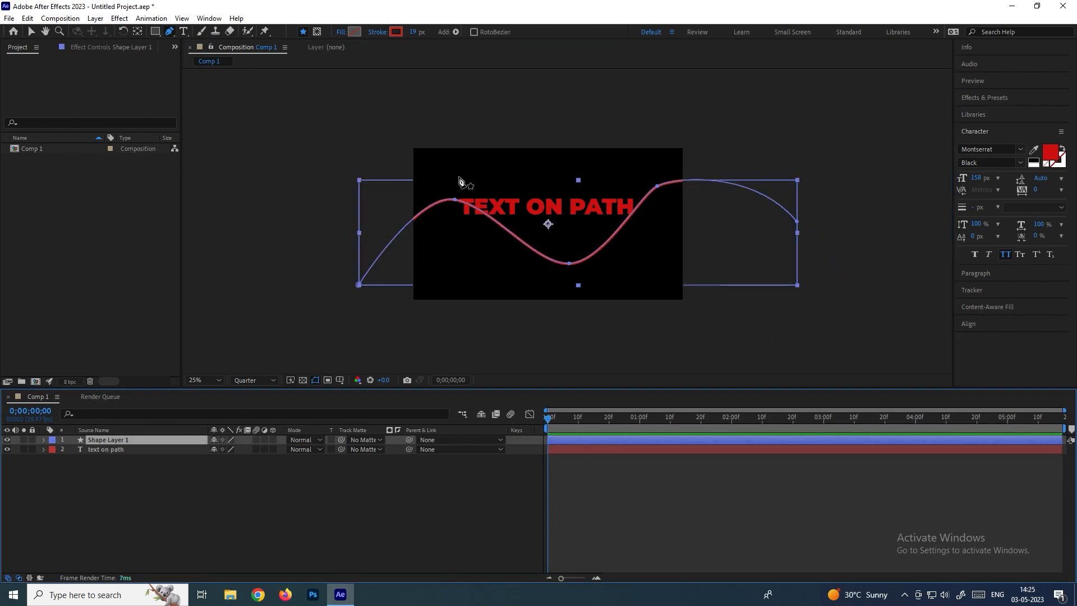
left_click(396, 34)
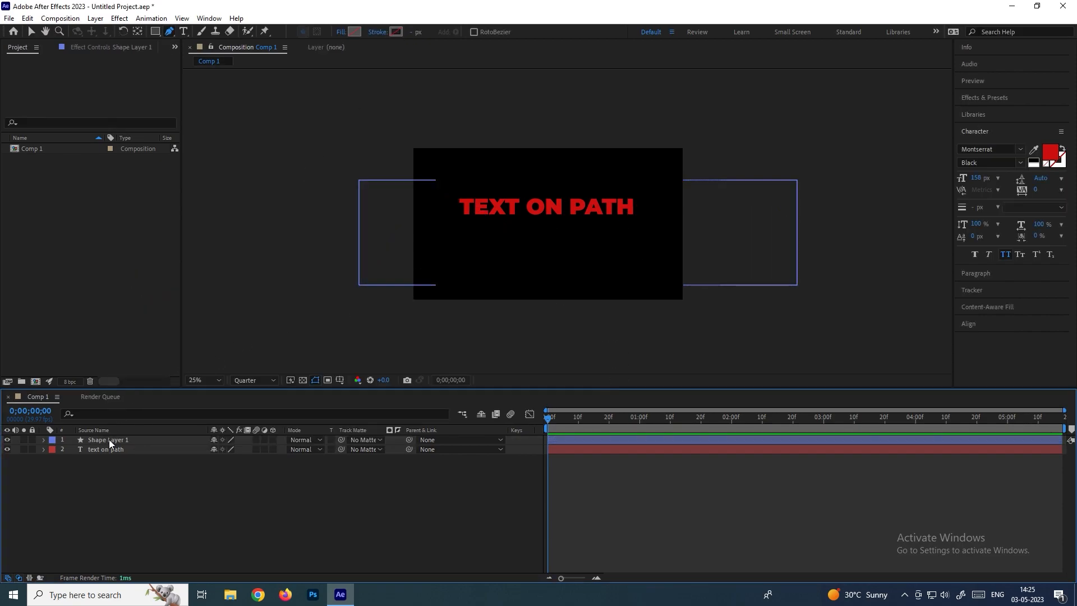
left_click(109, 439)
left_click(117, 449)
left_click(116, 463)
left_click(122, 450)
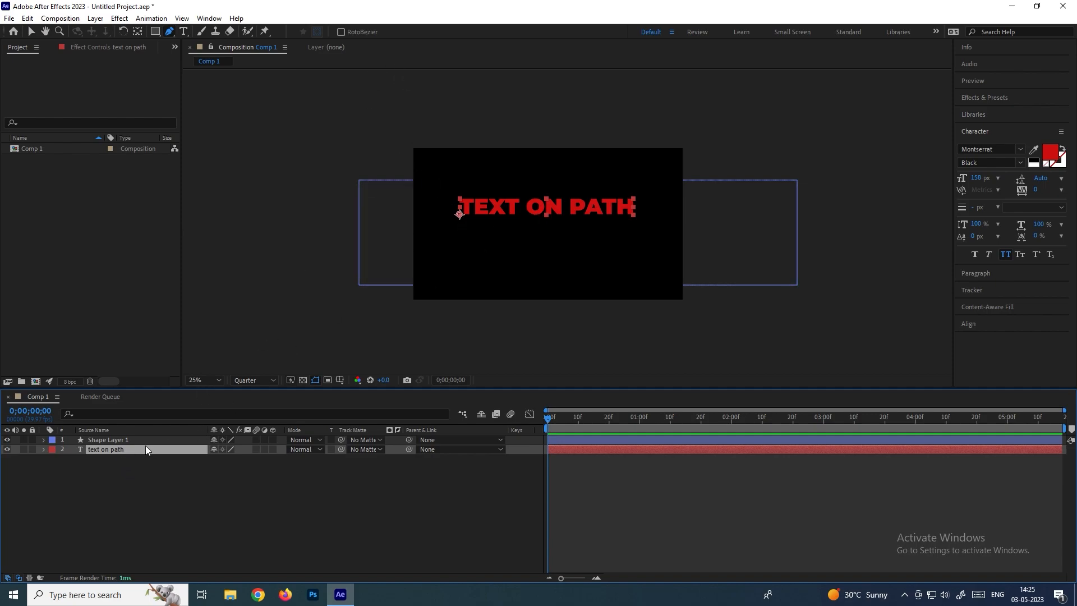
left_click(133, 471)
left_click(126, 450)
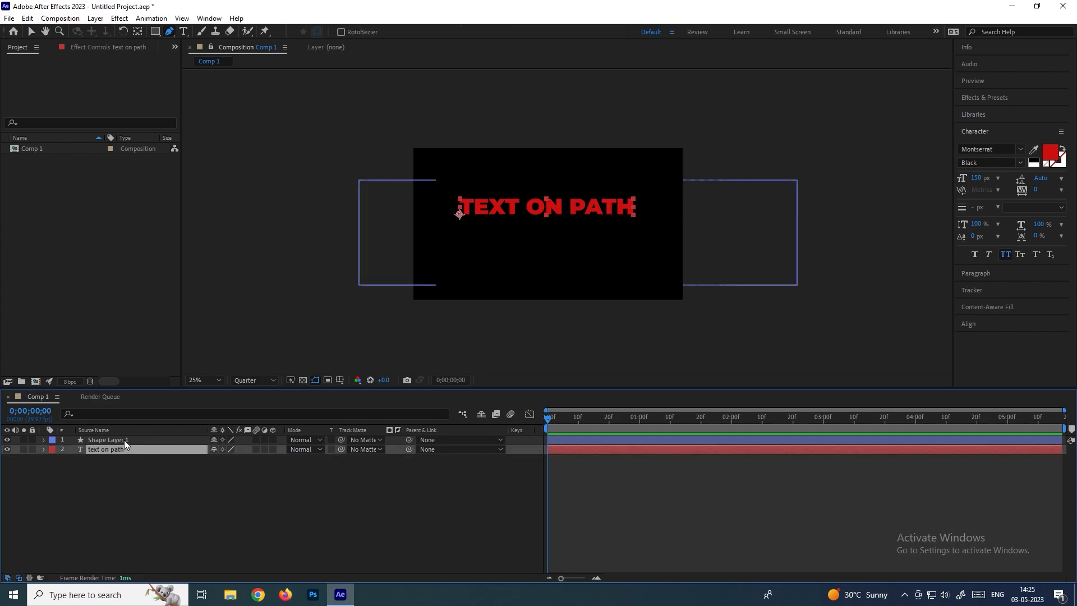
left_click(123, 440)
Move the anchor point of the "text on path" layer to the centre of the text with the Pan Behind tool.
left_click(138, 449)
left_click(138, 31)
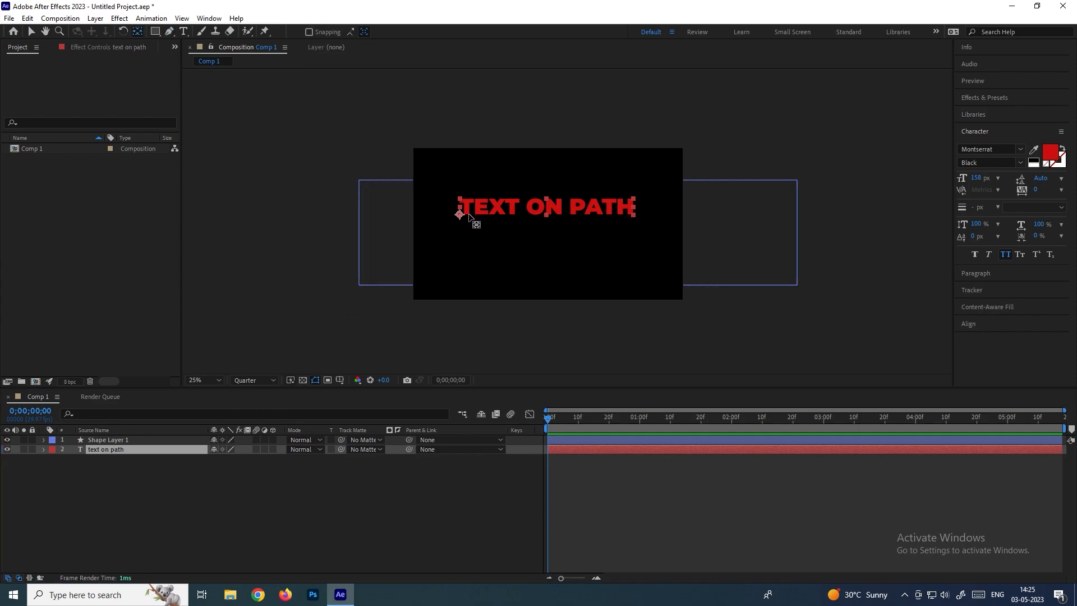
left_click_drag(461, 215, 543, 208)
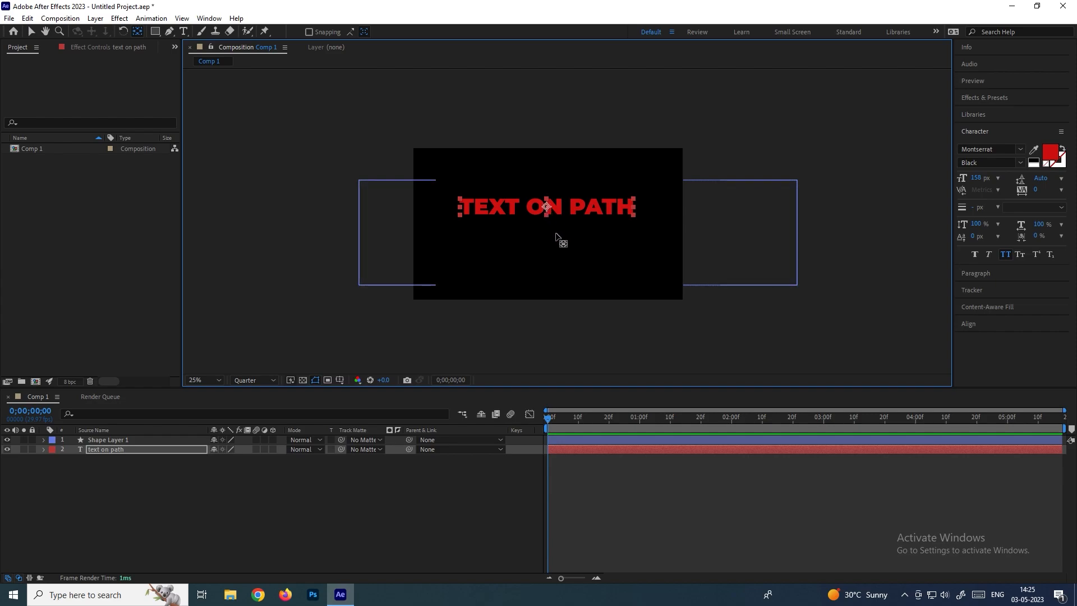
left_click(244, 450)
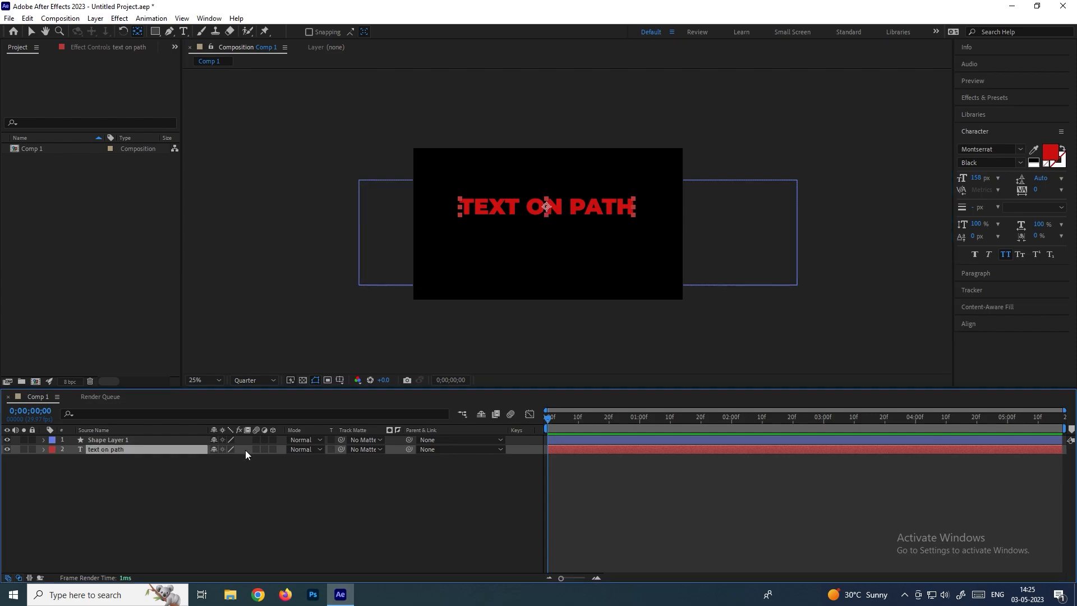
Expand Shape Layer 1 down to Path 1 inside Shape 1 and select its Path property.
left_click(137, 441)
left_click(44, 440)
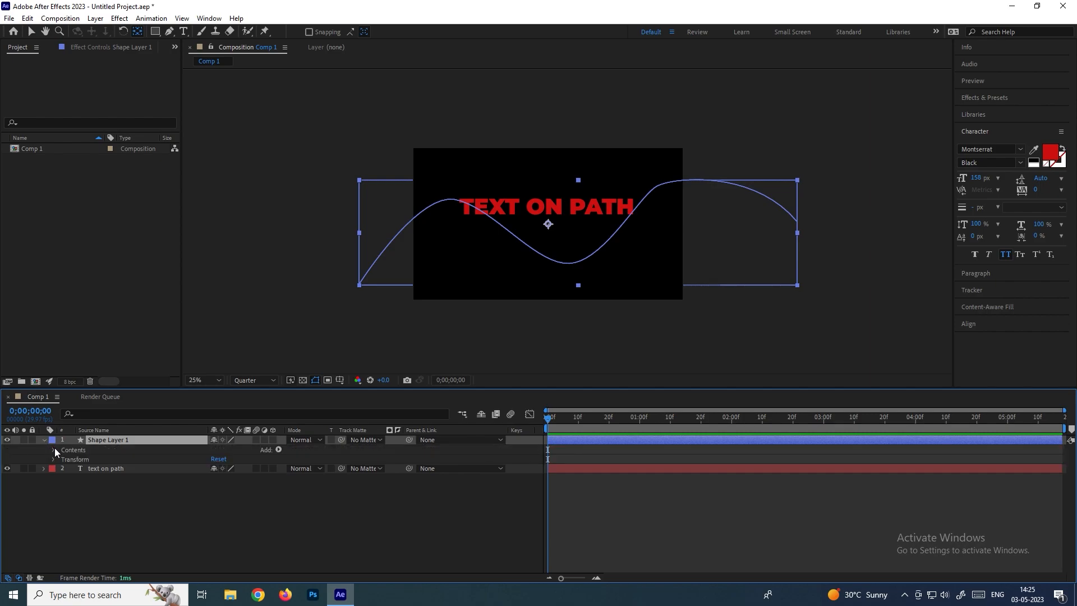
left_click(53, 451)
left_click(63, 459)
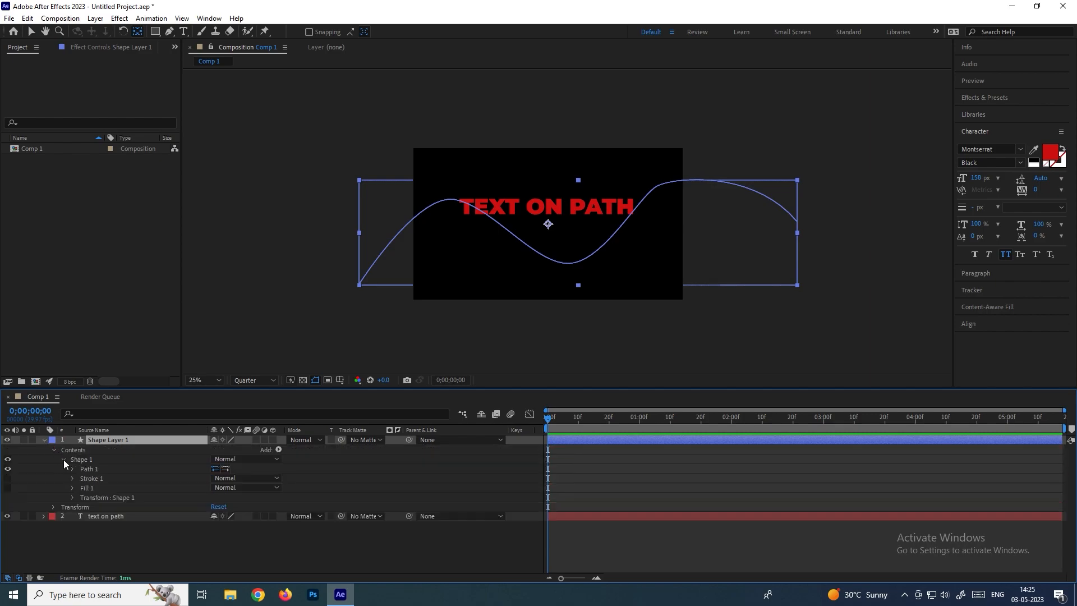
left_click(72, 469)
left_click(116, 481)
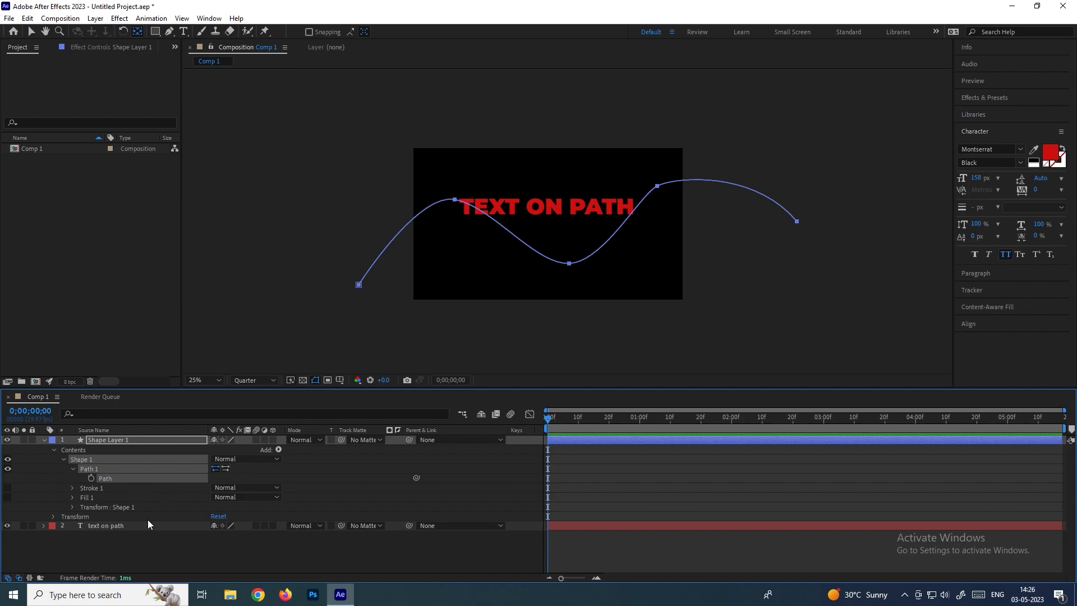
Reveal the text layer's Position property and paste the copied shape path into it as keyframes.
left_click(118, 528)
key("p")
left_click(100, 537)
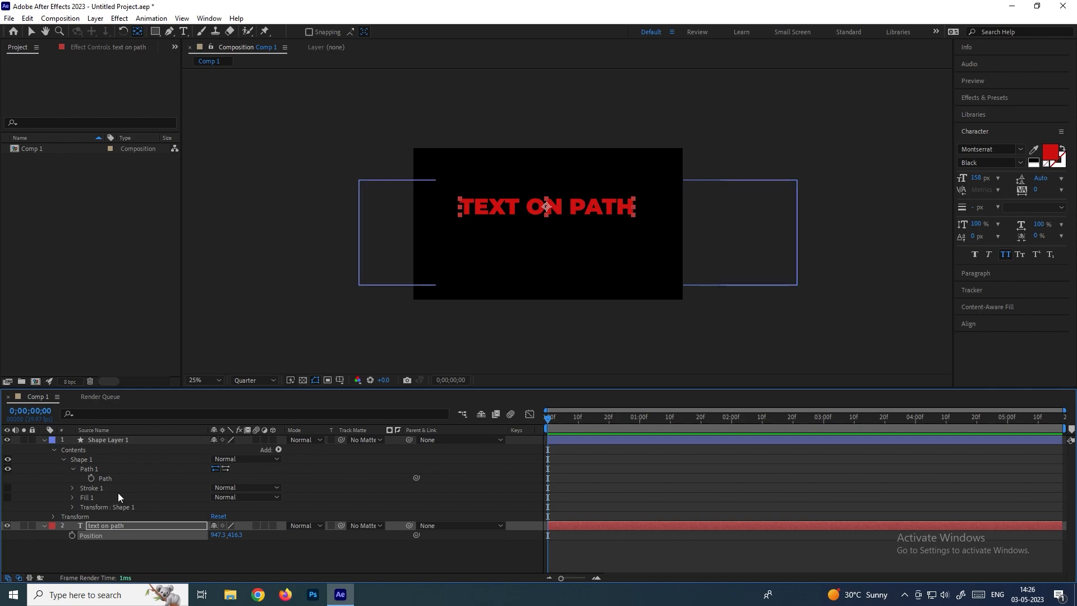
left_click(112, 478)
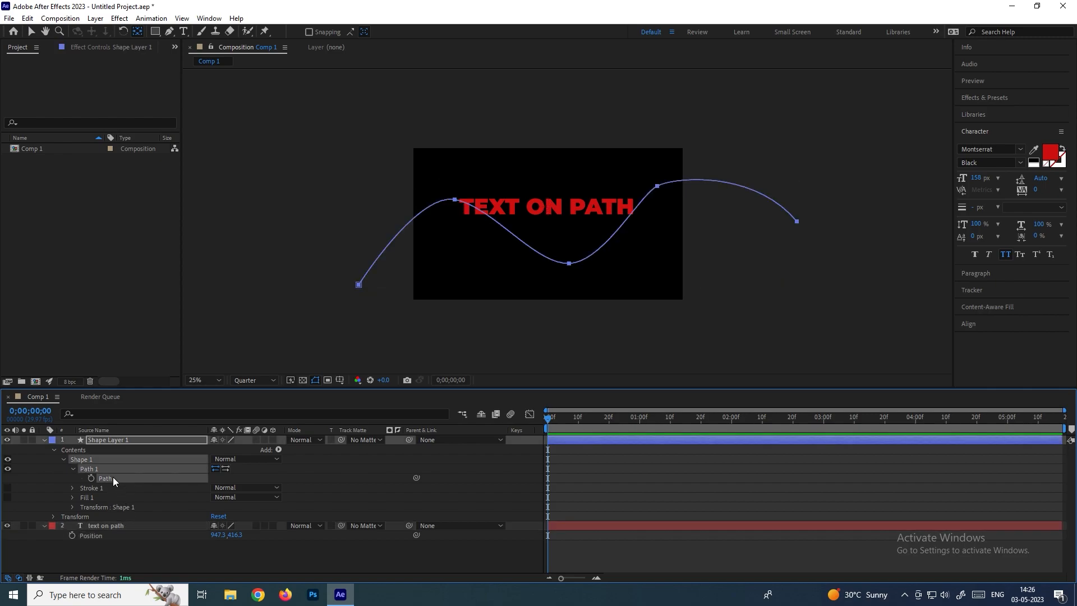
left_click(94, 537)
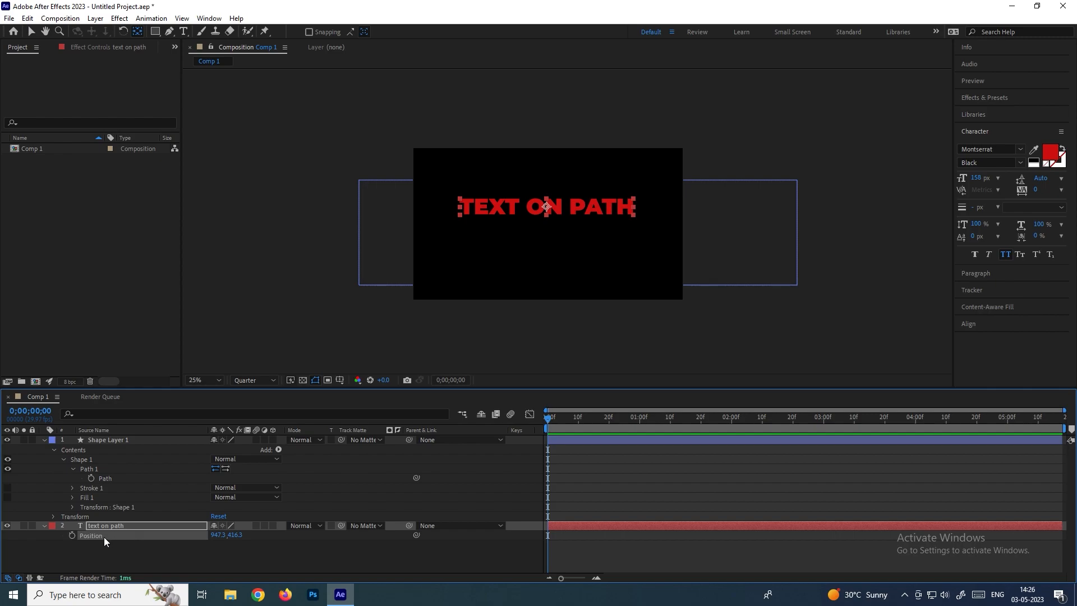
key("ctrl+v")
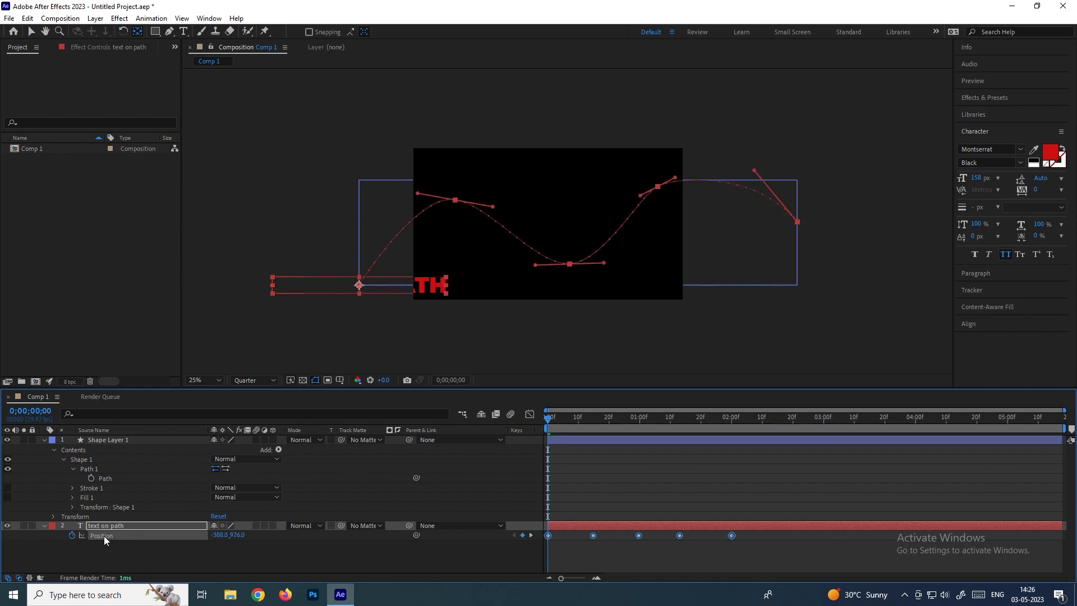
left_click(214, 558)
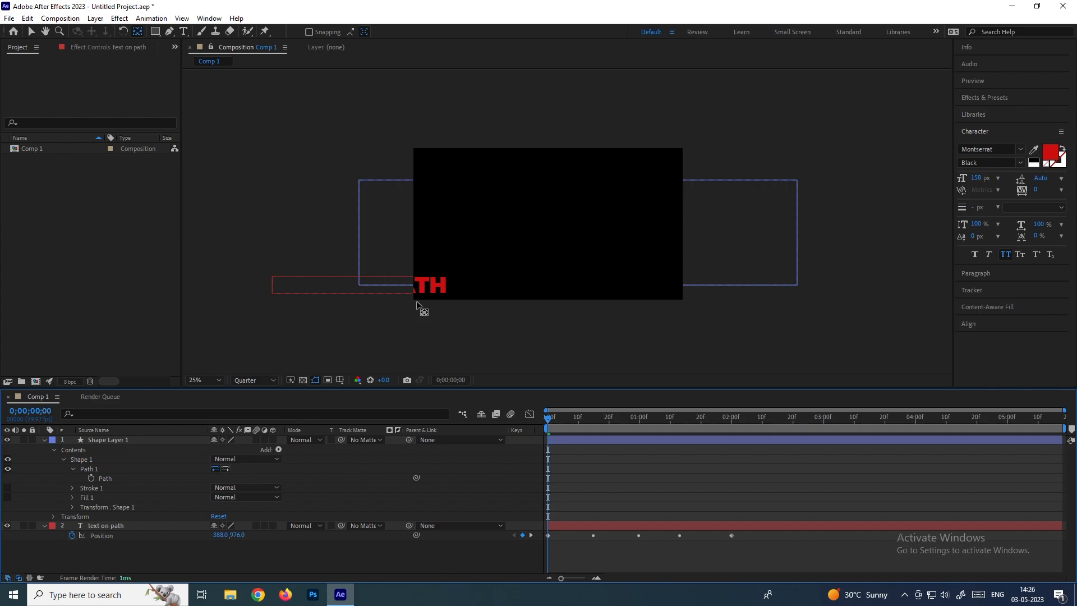
key("space")
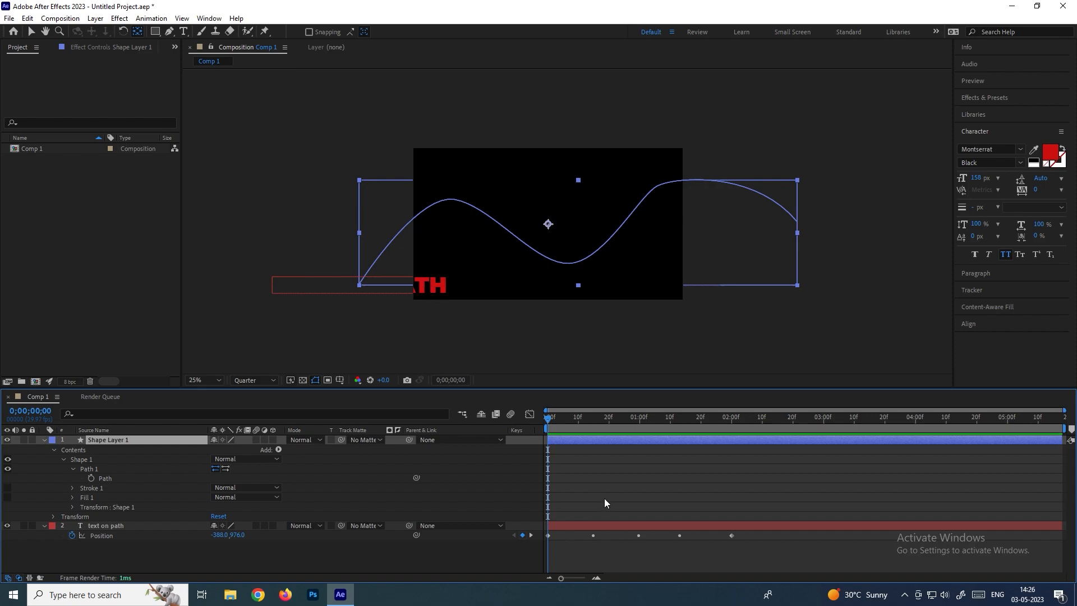
Select the first Position keyframe and move the starting point of the text's motion path farther outside the frame.
left_click(548, 536)
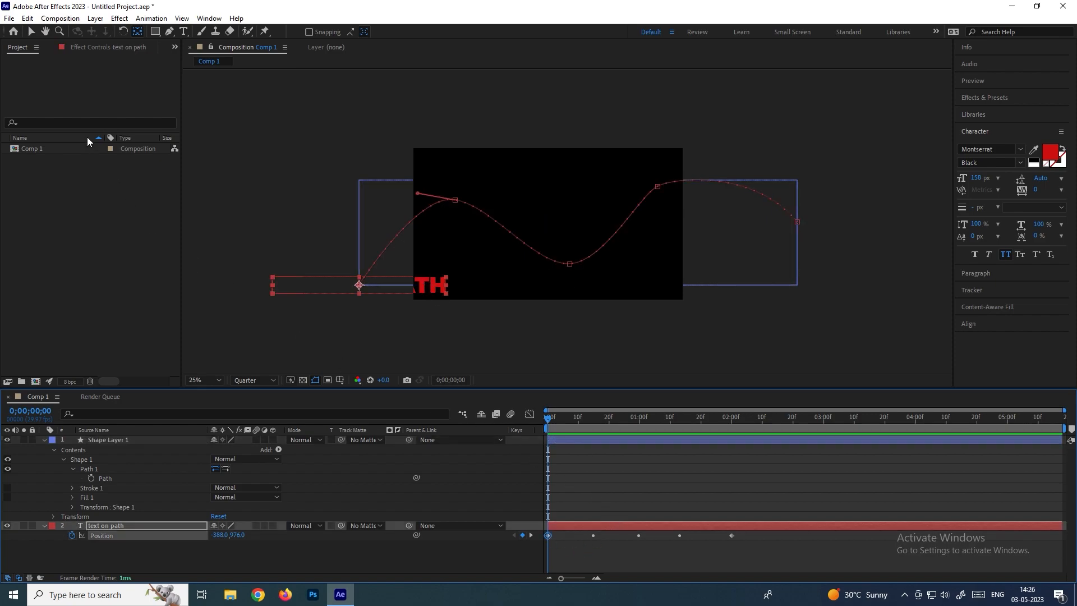
left_click(32, 33)
left_click_drag(360, 285, 346, 283)
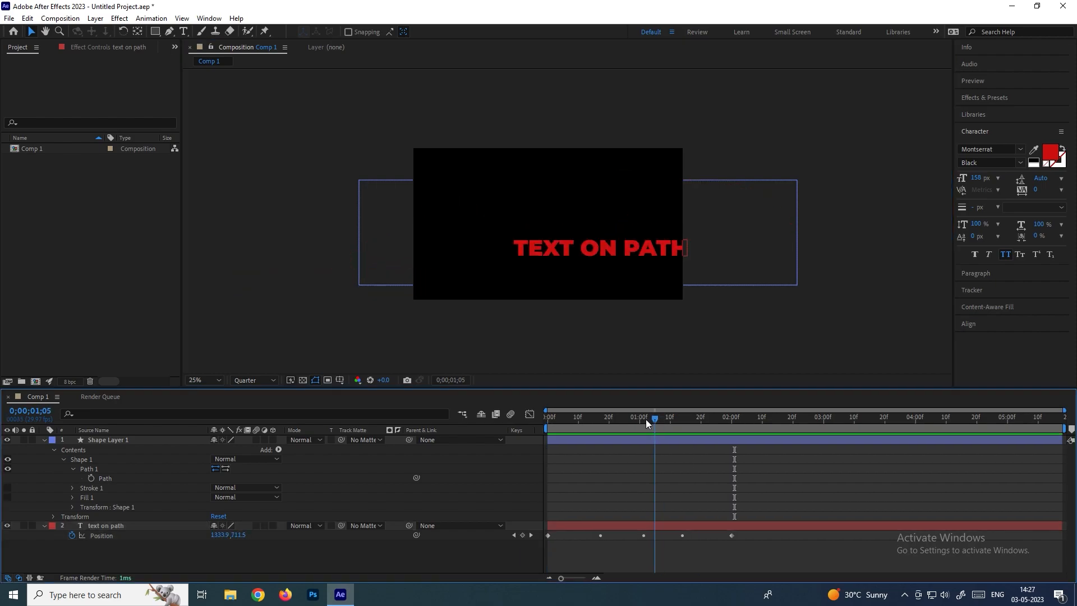
Reveal the text layer's Scale property and reduce it to 61%.
left_click(641, 419)
left_click(168, 525)
key("s")
left_click_drag(241, 535, 232, 536)
Play the animation from the start to check how the scaled-down text travels along its motion path.
left_click_drag(640, 419, 544, 417)
key("space")
key("space")
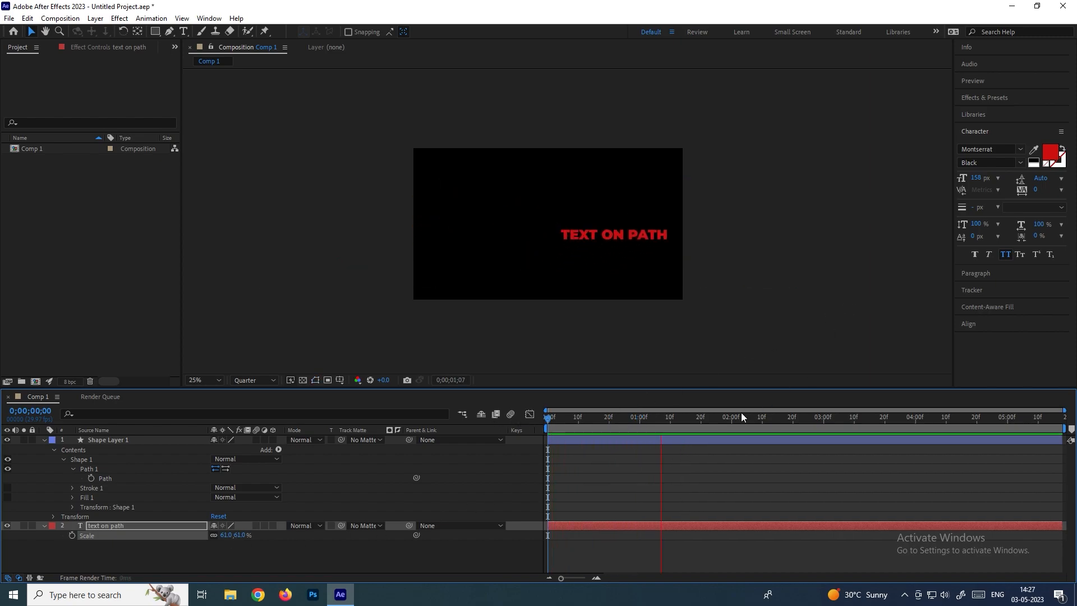
left_click_drag(654, 420, 631, 418)
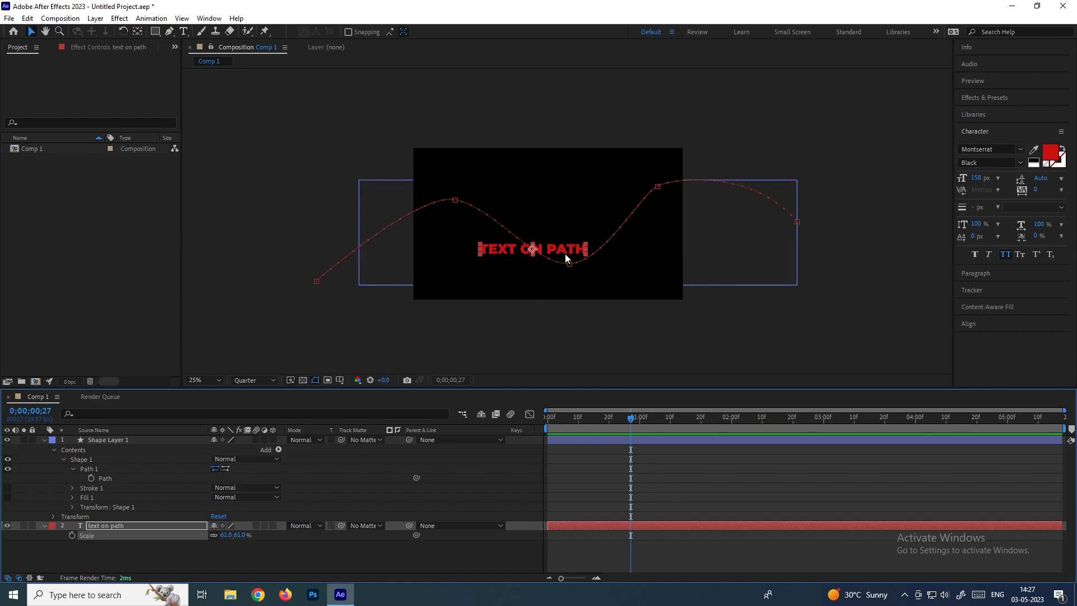
left_click_drag(603, 416, 545, 414)
key("space")
key("space")
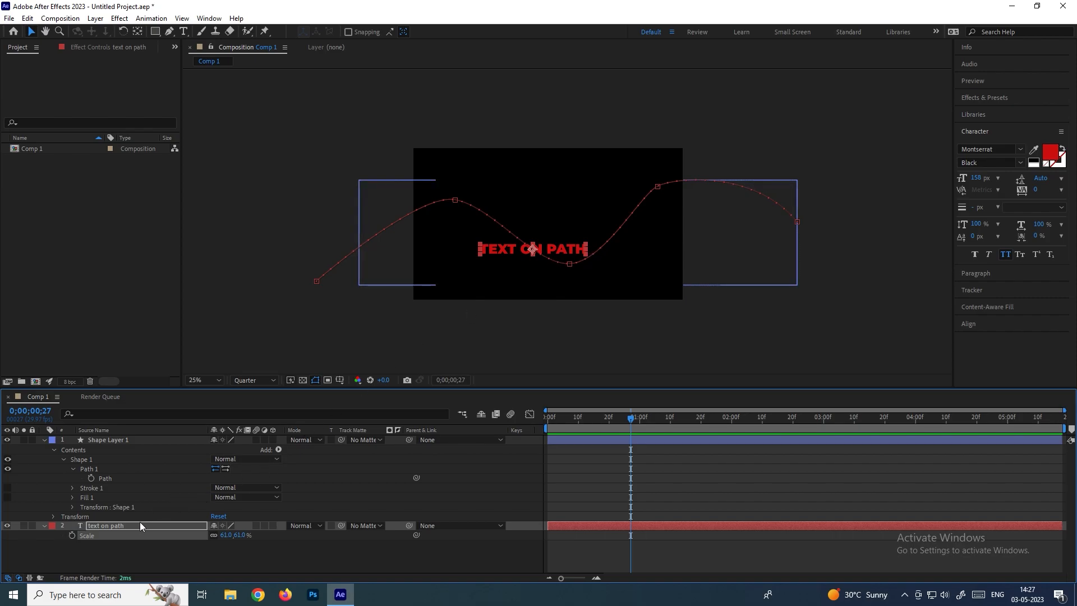
Set the text layer's Auto-Orientation to Orient Along Path.
key("Return")
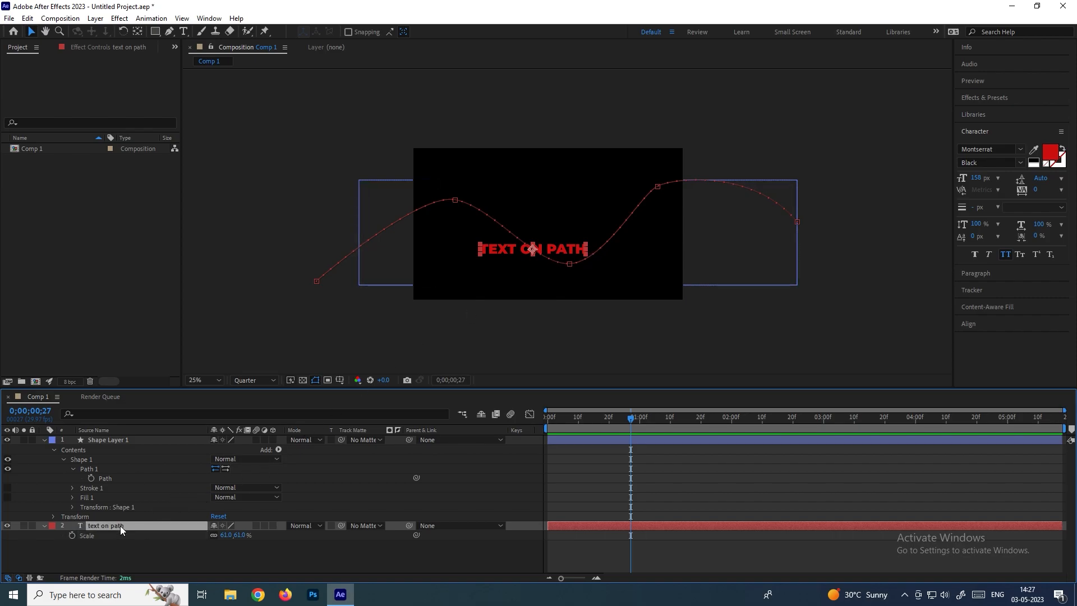
right_click(122, 528)
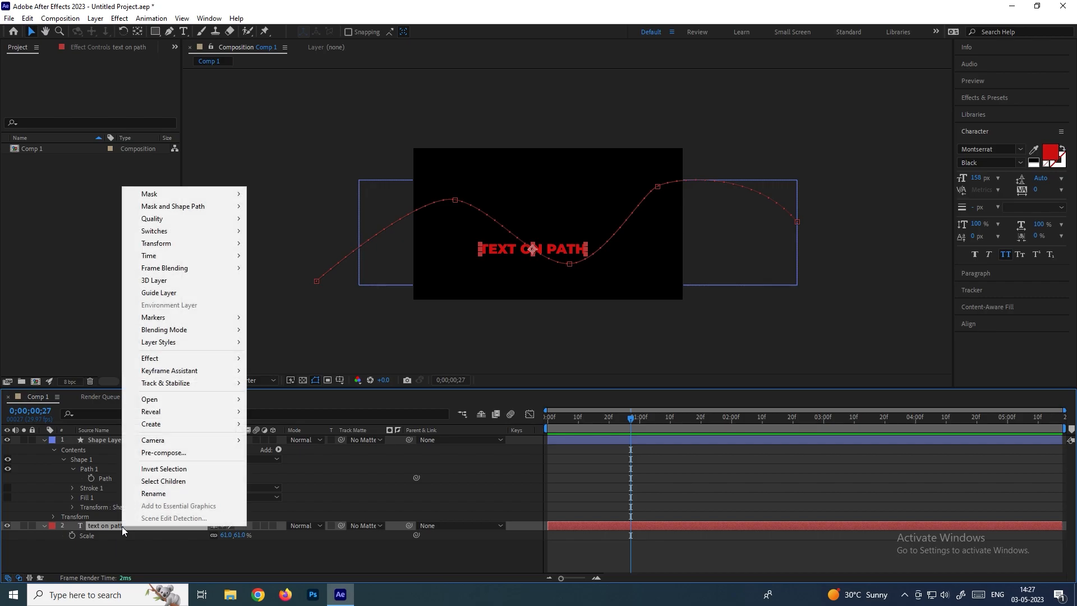
mouse_move(179, 241)
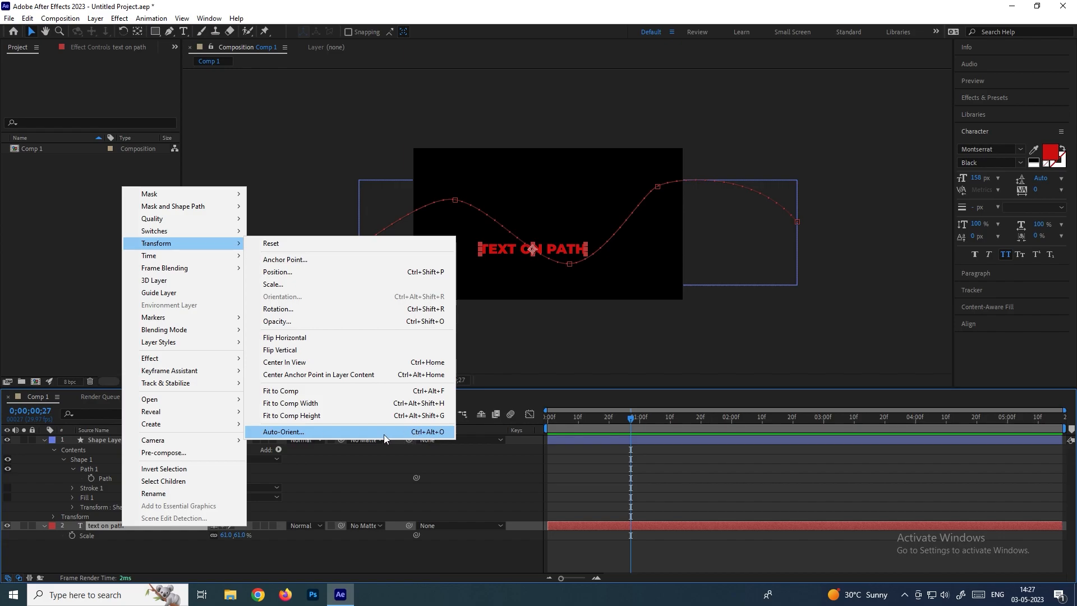
left_click(335, 433)
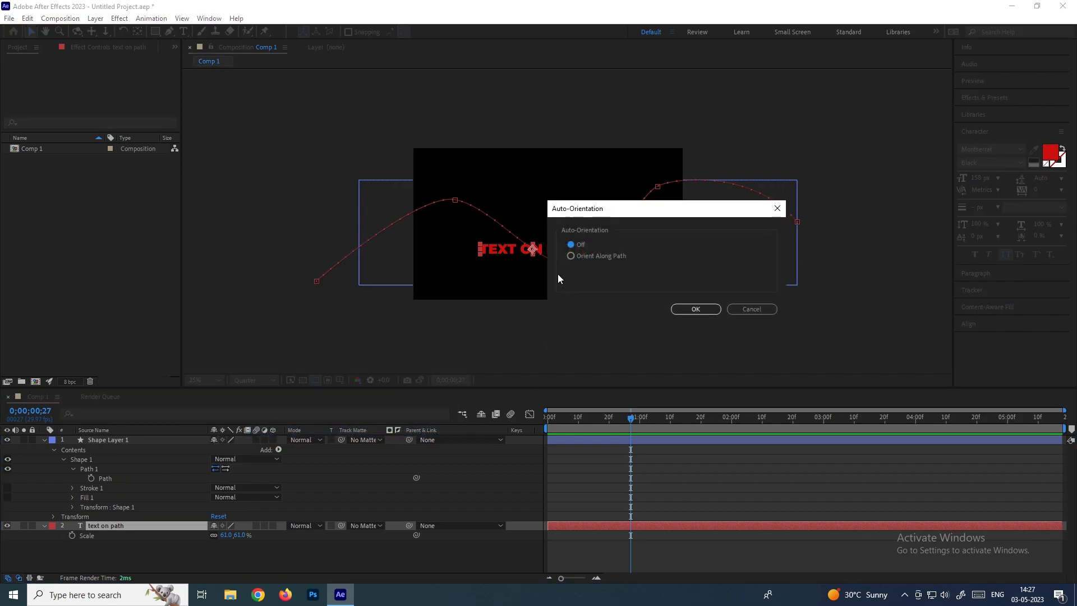
left_click_drag(607, 216, 673, 215)
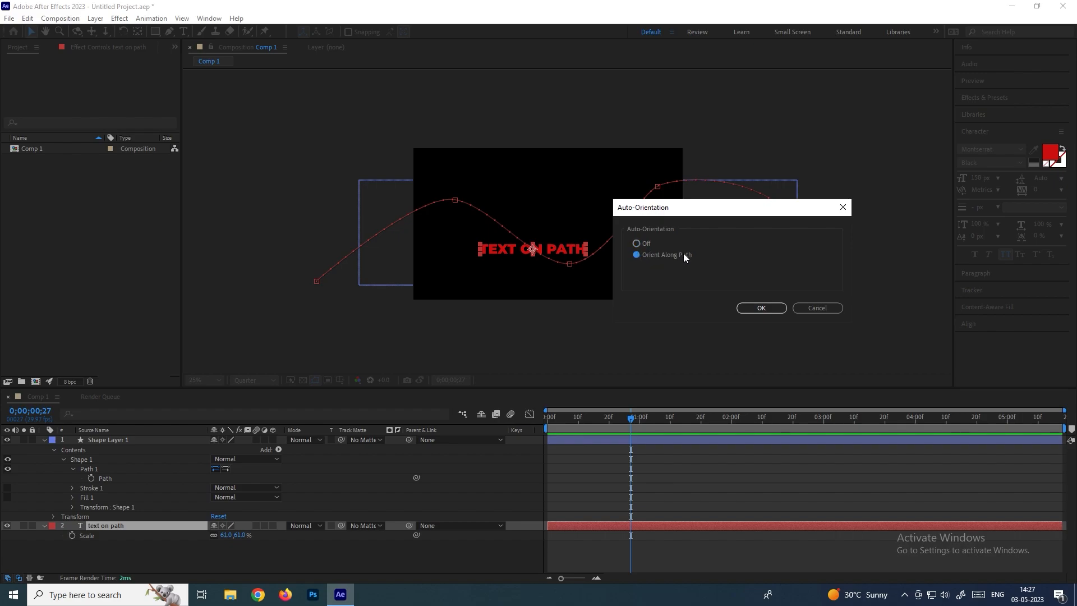
left_click(756, 306)
Play the animation from the start to check how the text rotates along the curve.
key("Home")
key("space")
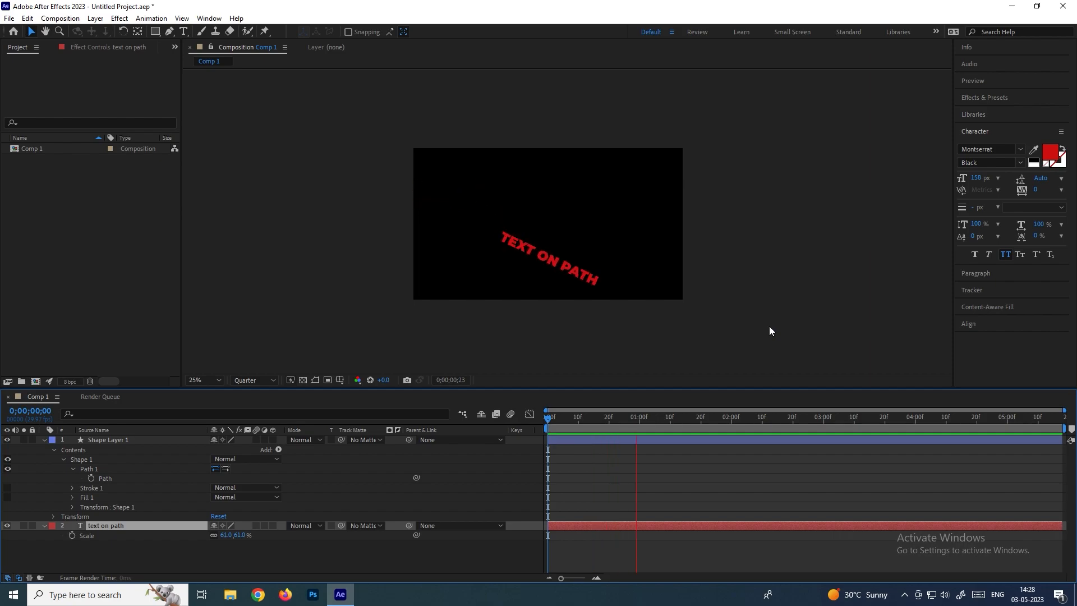
key("space")
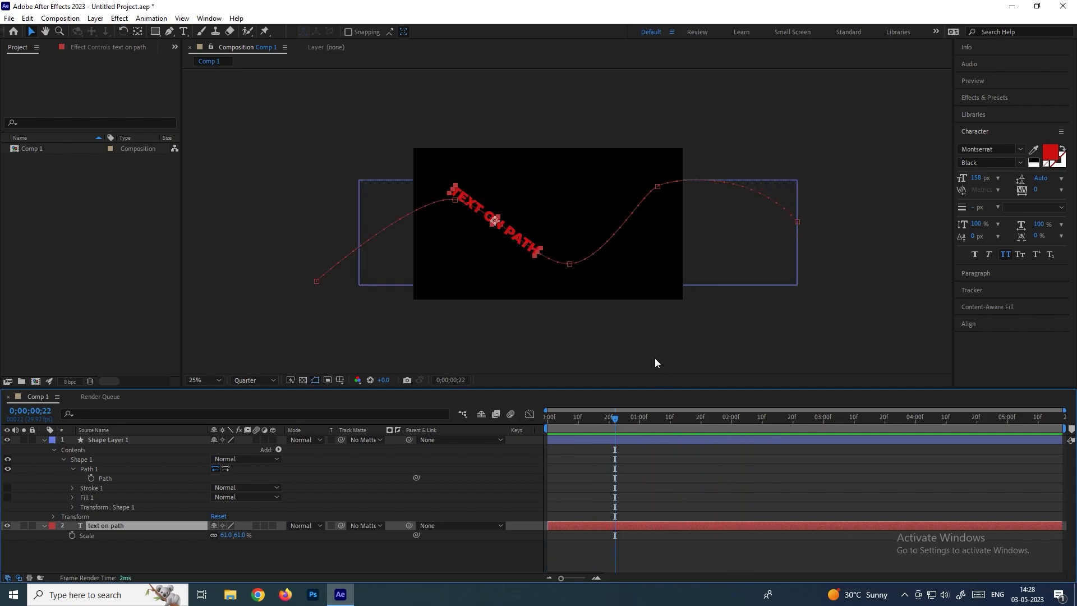
left_click_drag(621, 419, 530, 416)
key("space")
key("space")
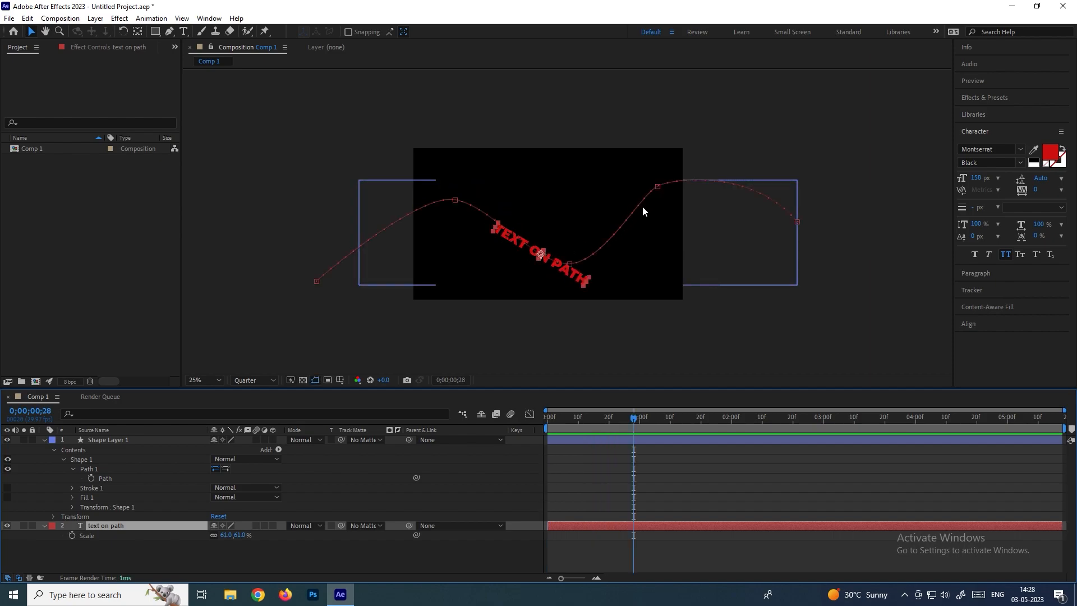
Remove the shape layer and return the text layer to its original size and centred position without the motion path.
scroll(564, 224, "up", 2)
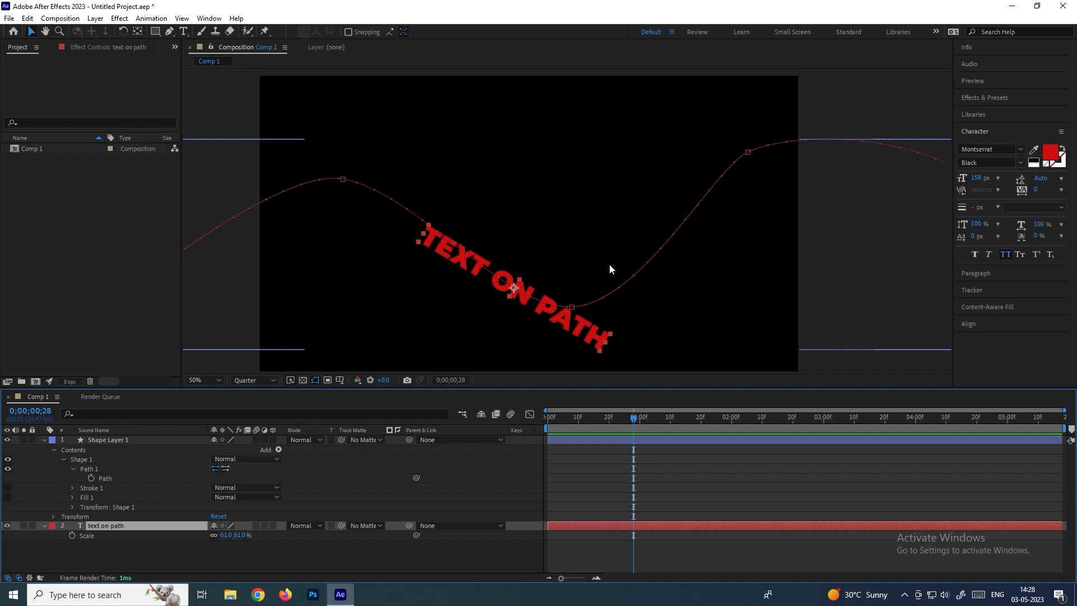
scroll(580, 268, "down", 2)
left_click(149, 441)
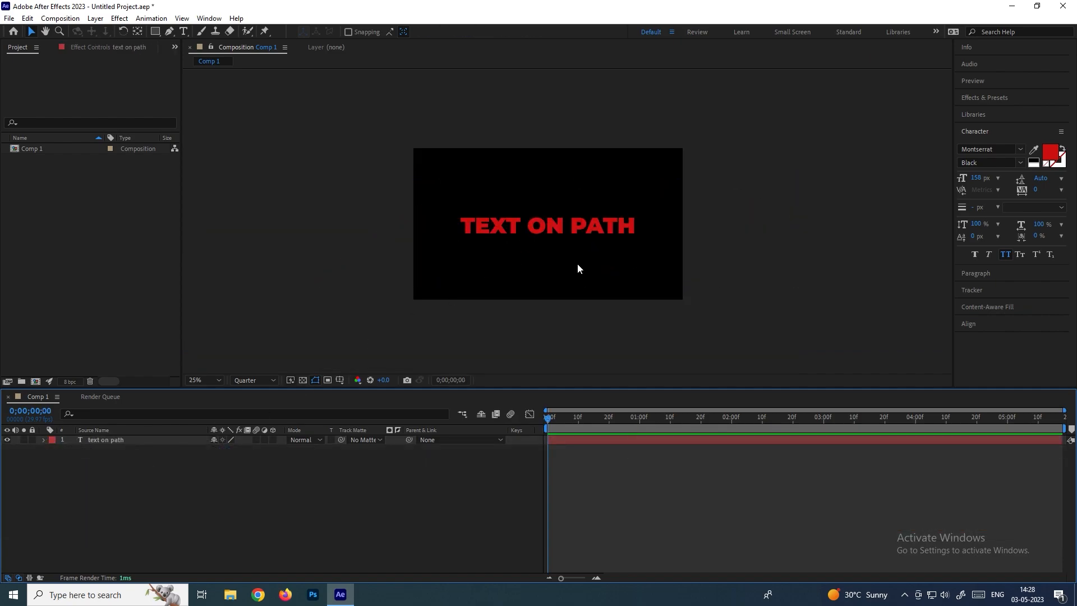
Draw a wavy open five-point mask path on the text layer with the Pen tool, running from outside one frame edge past the other.
left_click(120, 442)
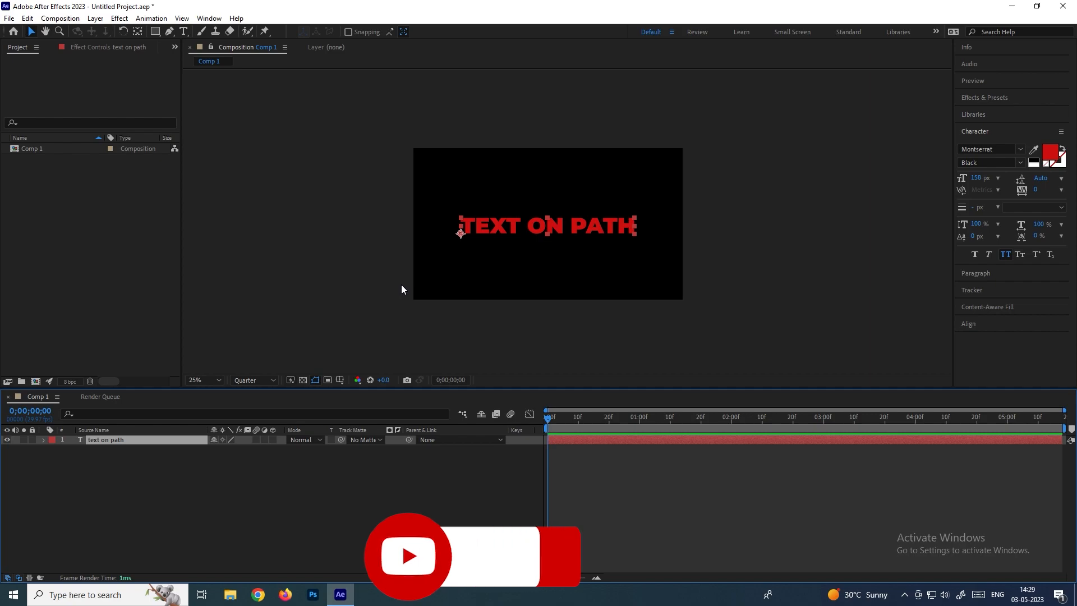
left_click(128, 461)
left_click(124, 439)
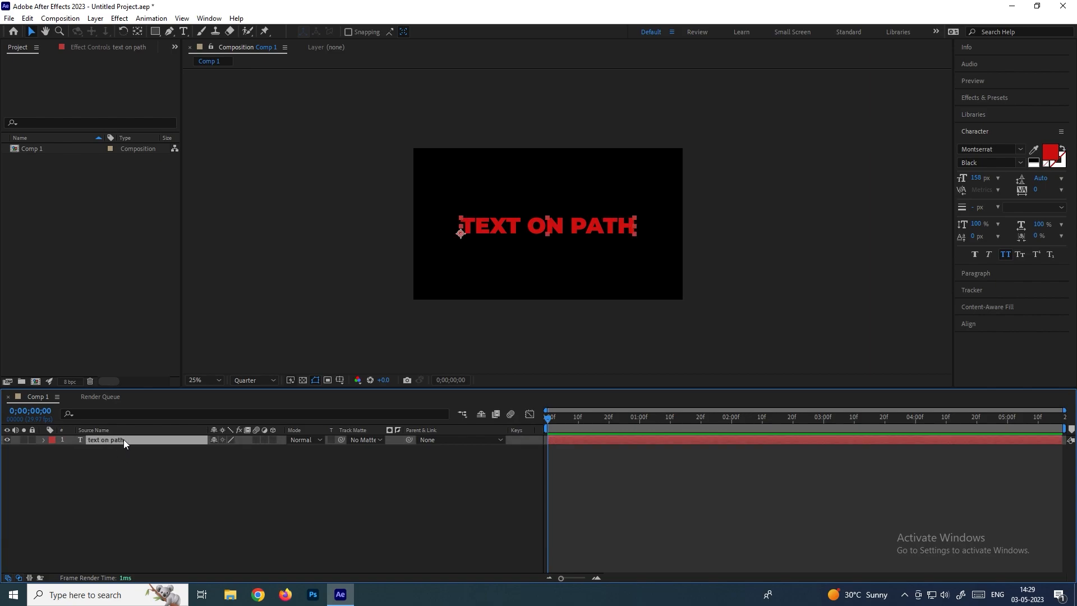
left_click(169, 32)
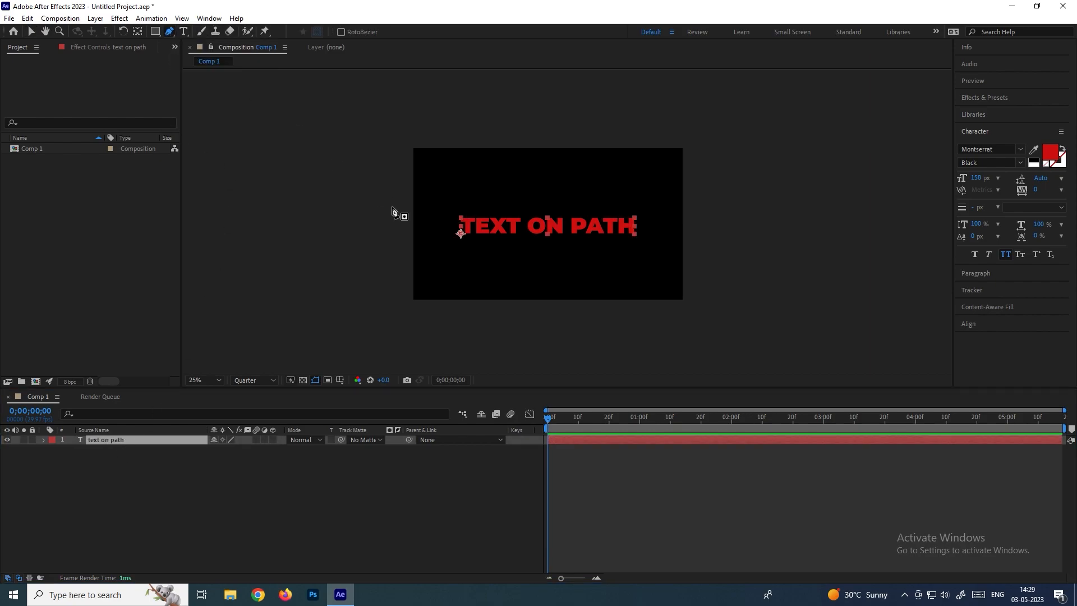
left_click(377, 293)
left_click_drag(474, 194, 508, 202)
left_click_drag(579, 267, 631, 262)
left_click_drag(654, 178, 671, 174)
left_click_drag(798, 200, 828, 220)
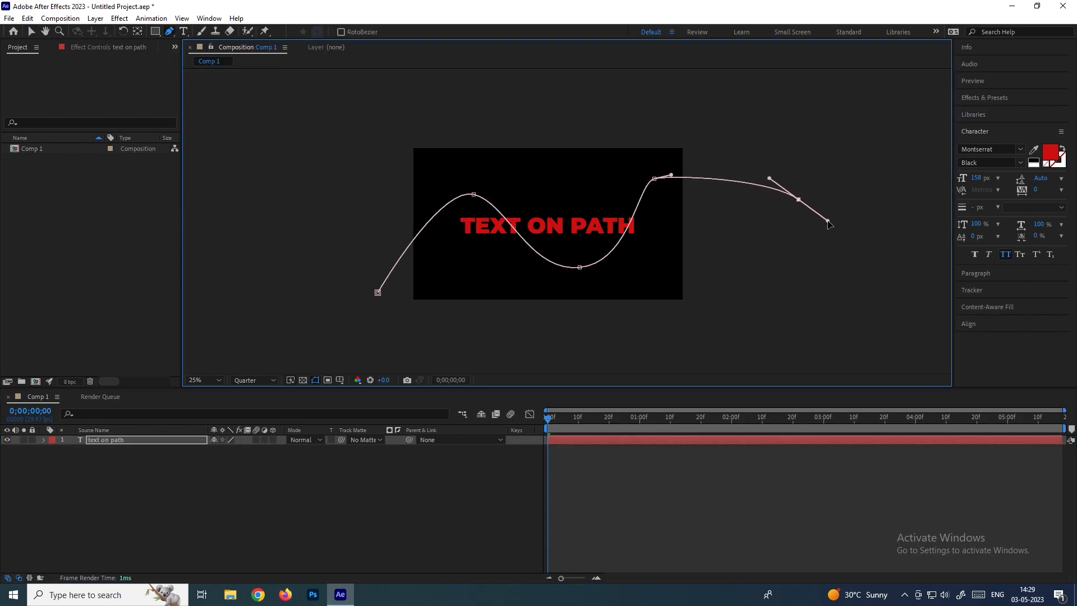
left_click(280, 496)
Expand the text layer's Path Options and set Path to Mask 1.
left_click(112, 441)
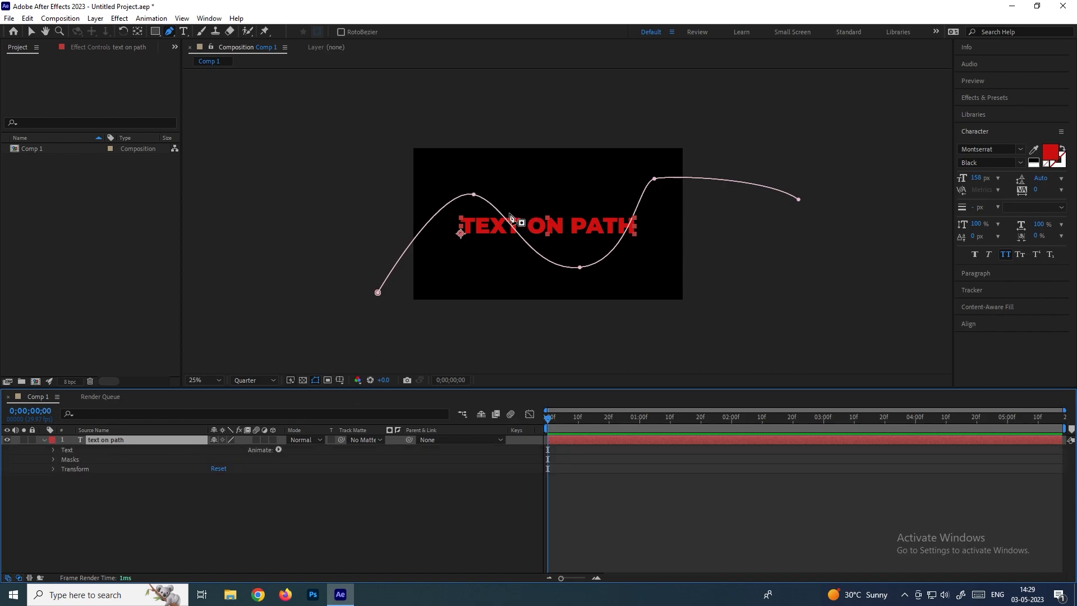
left_click(75, 452)
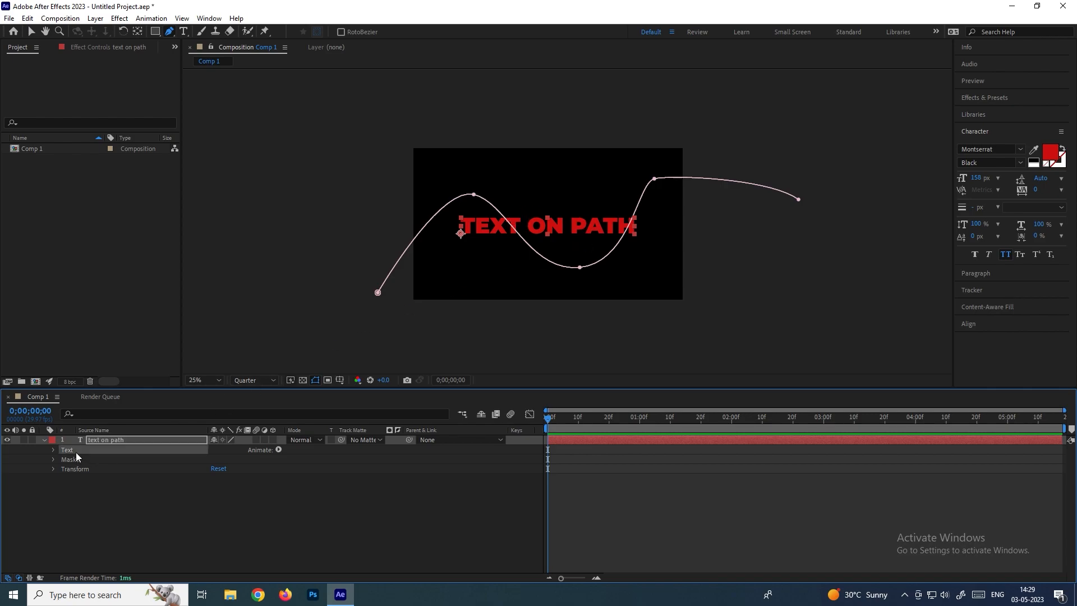
left_click(53, 449)
left_click(93, 470)
left_click(62, 469)
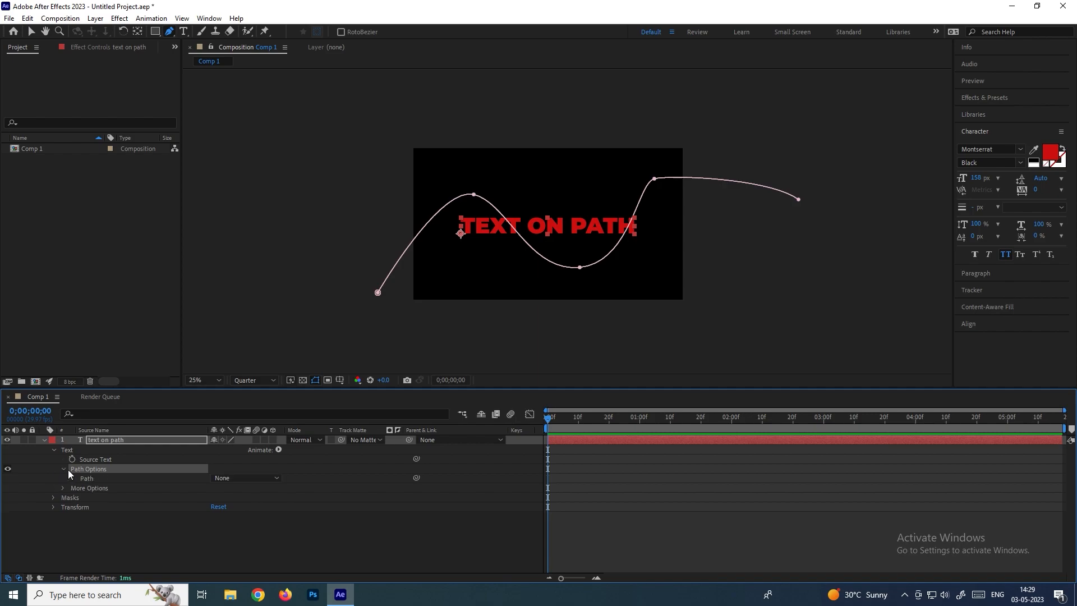
left_click(227, 478)
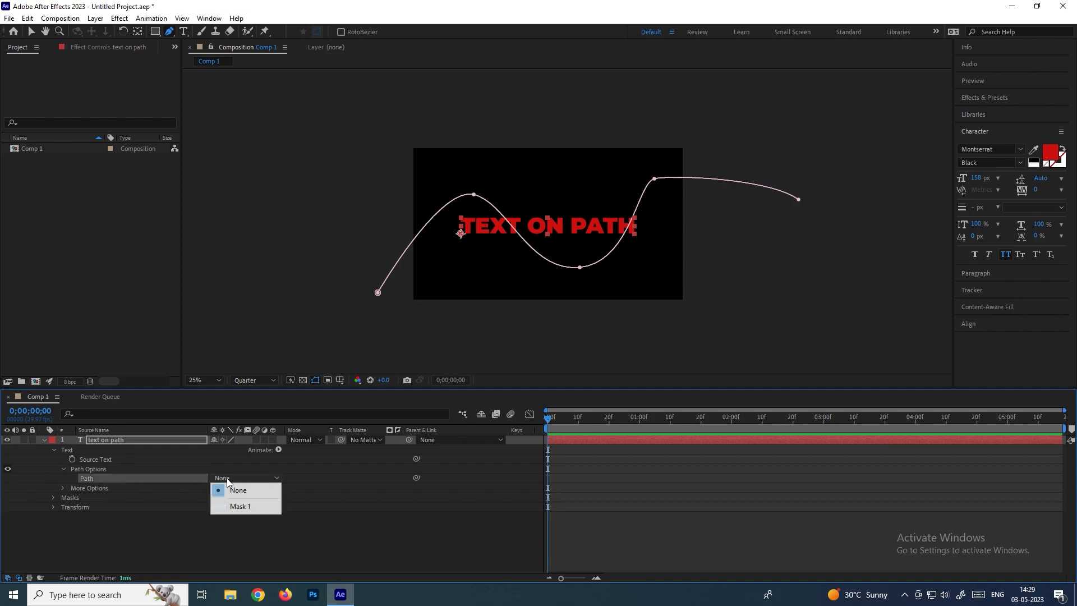
left_click(253, 507)
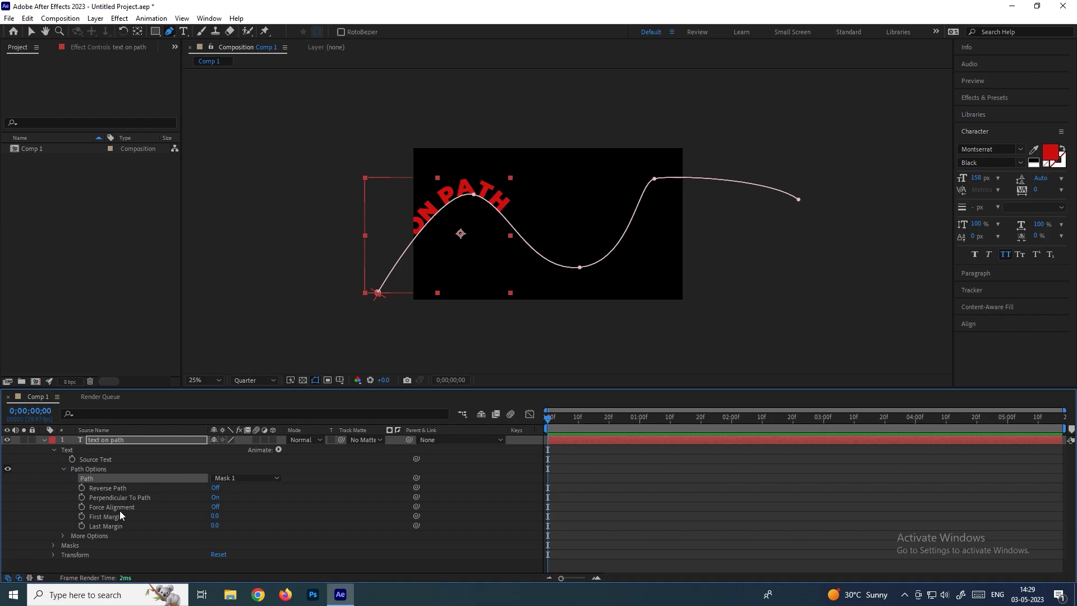
Raise the text's First Margin to about 868 to shift the letters along the mask path.
left_click(100, 518)
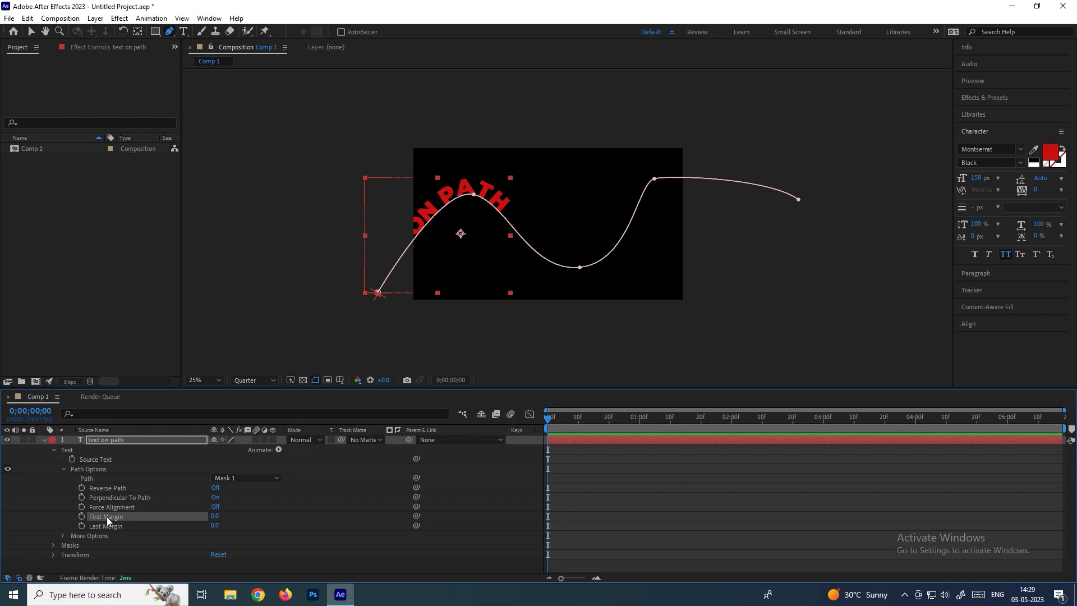
left_click_drag(214, 519, 520, 524)
left_click_drag(216, 517, 88, 496)
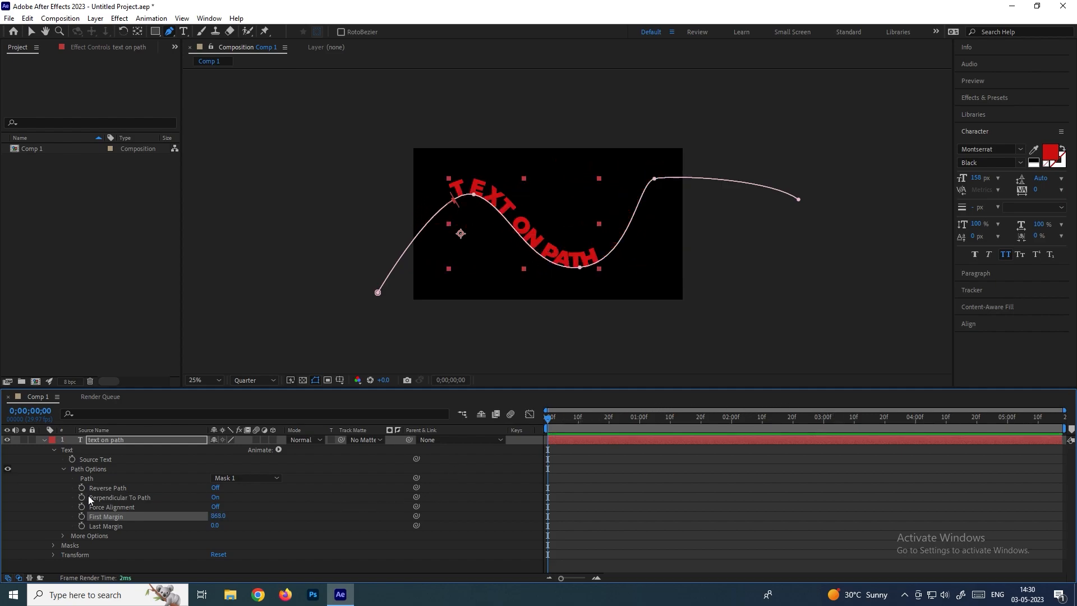
Try Reverse Path on the text while raising First Margin to 1195, and switch Reverse Path back off.
left_click(104, 488)
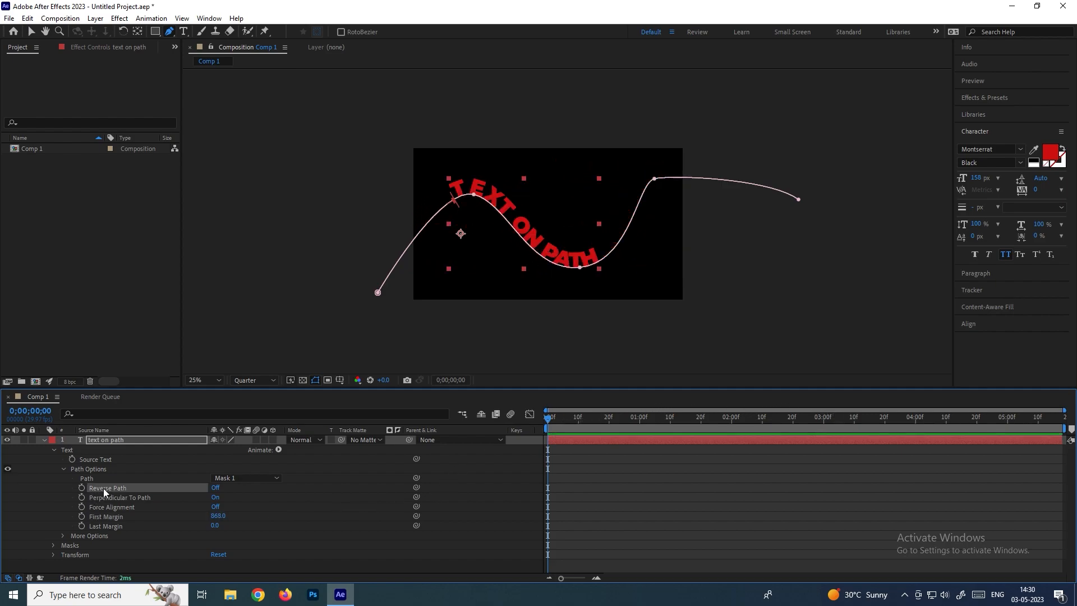
left_click(216, 488)
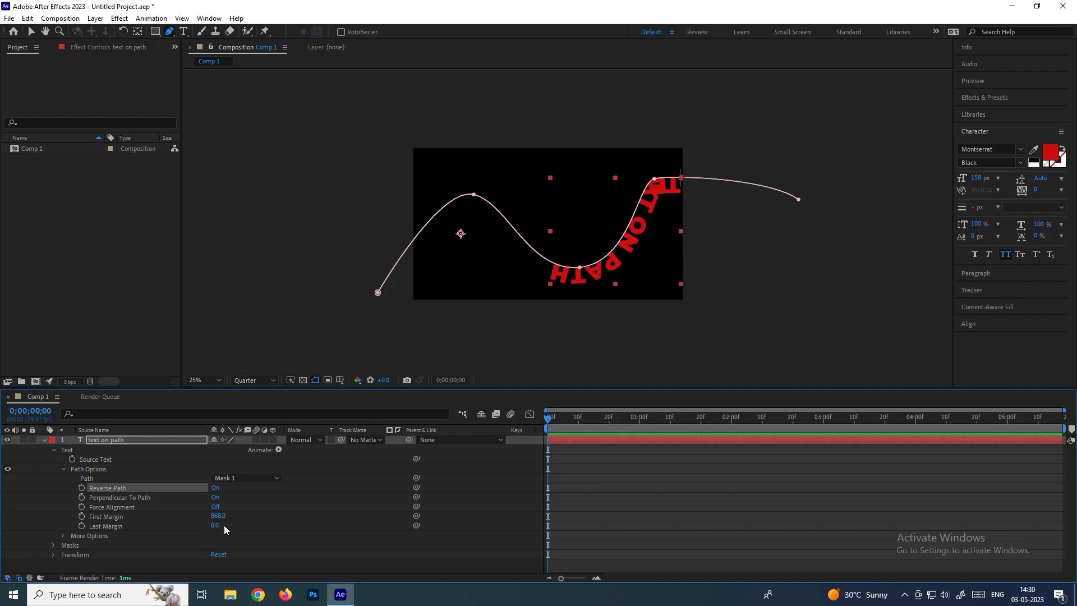
mouse_move(218, 516)
left_mouse_down()
mouse_move(255, 514)
mouse_move(228, 519)
left_mouse_up()
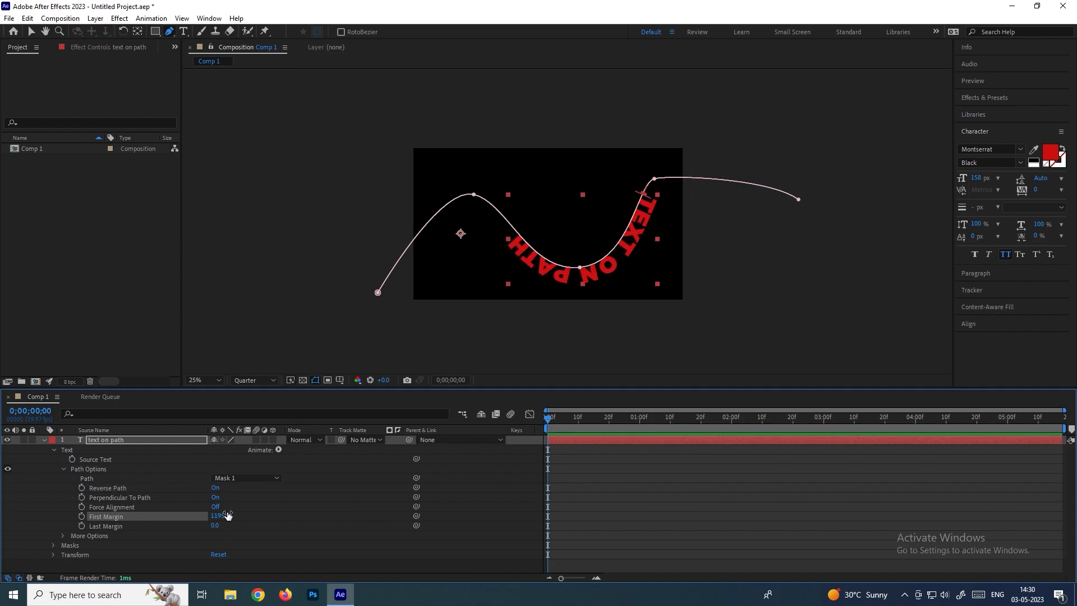
left_click(214, 488)
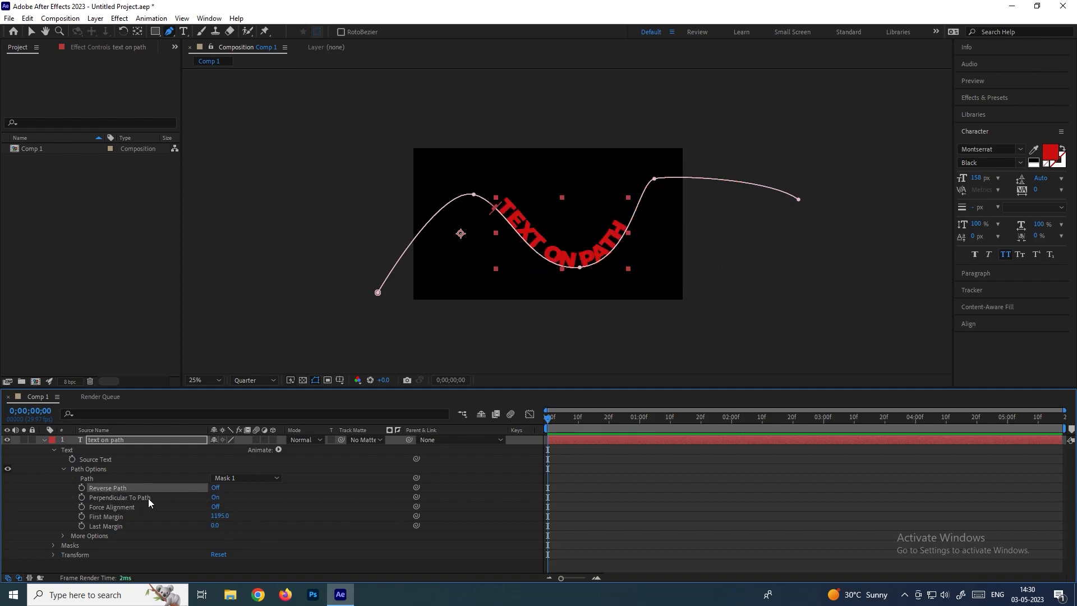
Try the text upright by turning Perpendicular To Path off, and switch the option back on.
left_click(148, 498)
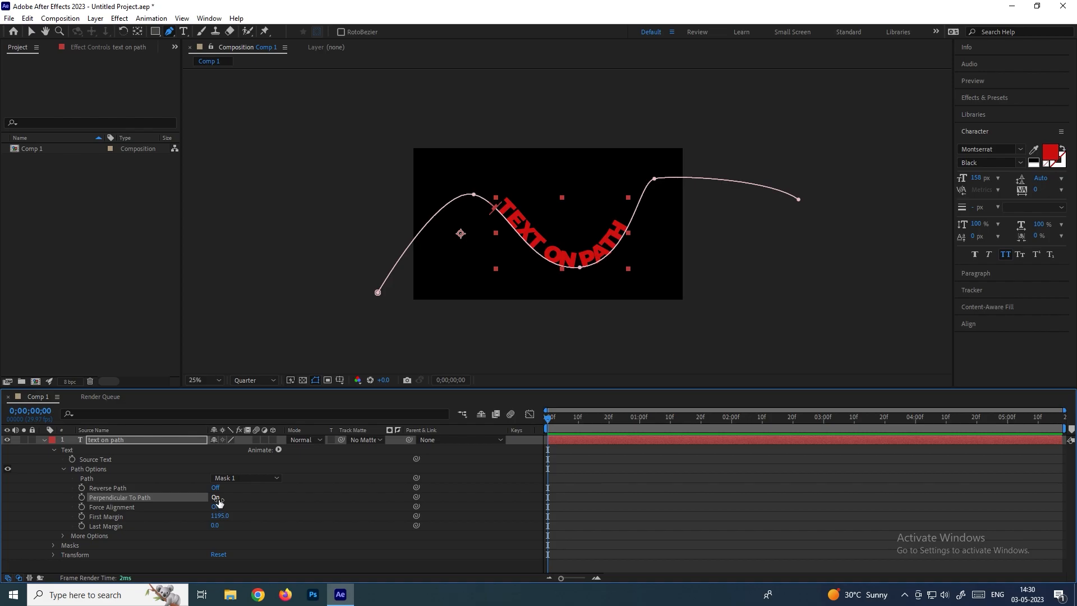
key("period")
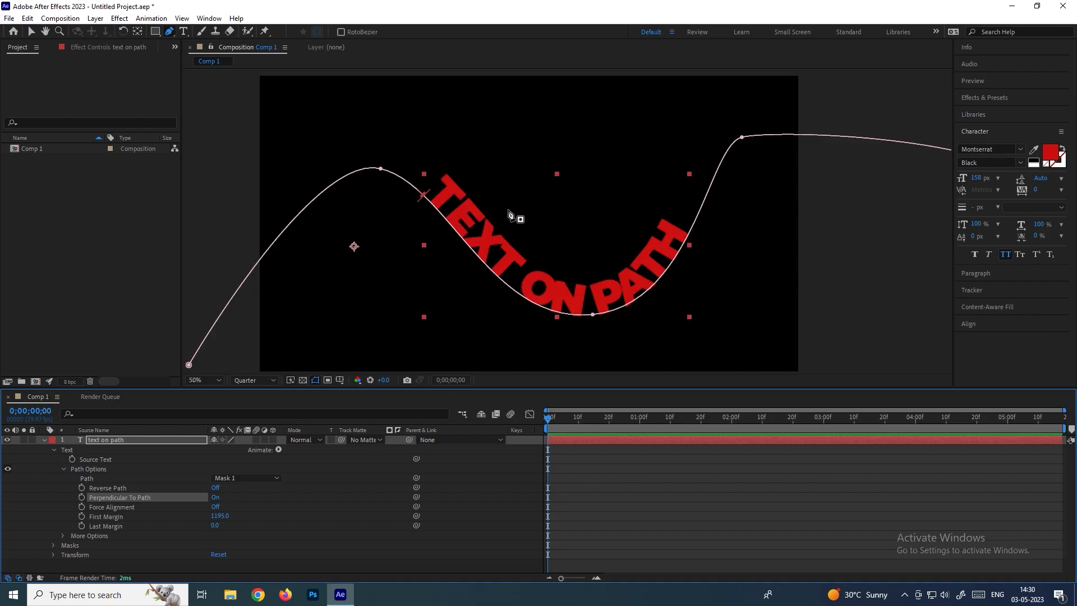
left_click(215, 497)
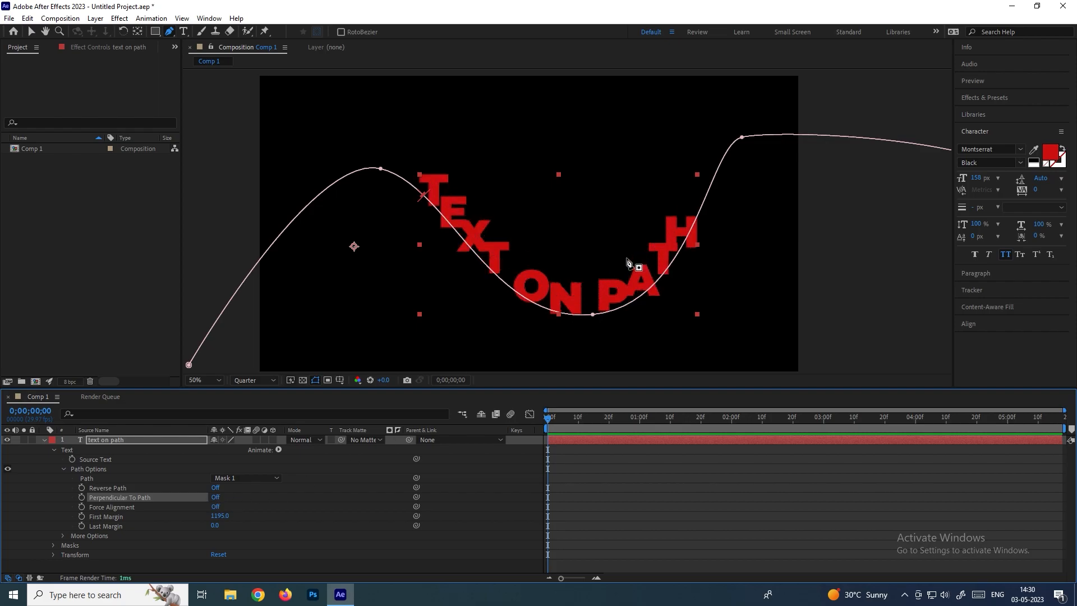
left_click(216, 497)
Set First Margin to 1200 and turn on Force Alignment for the text path.
left_click_drag(214, 526, 236, 532)
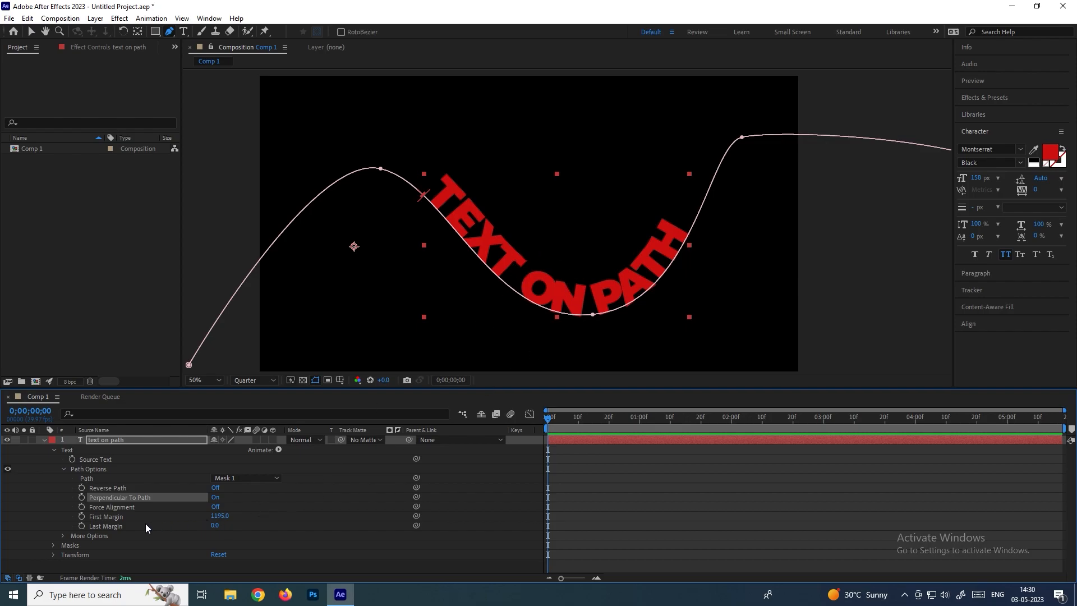
mouse_move(220, 517)
left_mouse_down()
mouse_move(365, 510)
mouse_move(223, 505)
left_mouse_up()
left_click(130, 507)
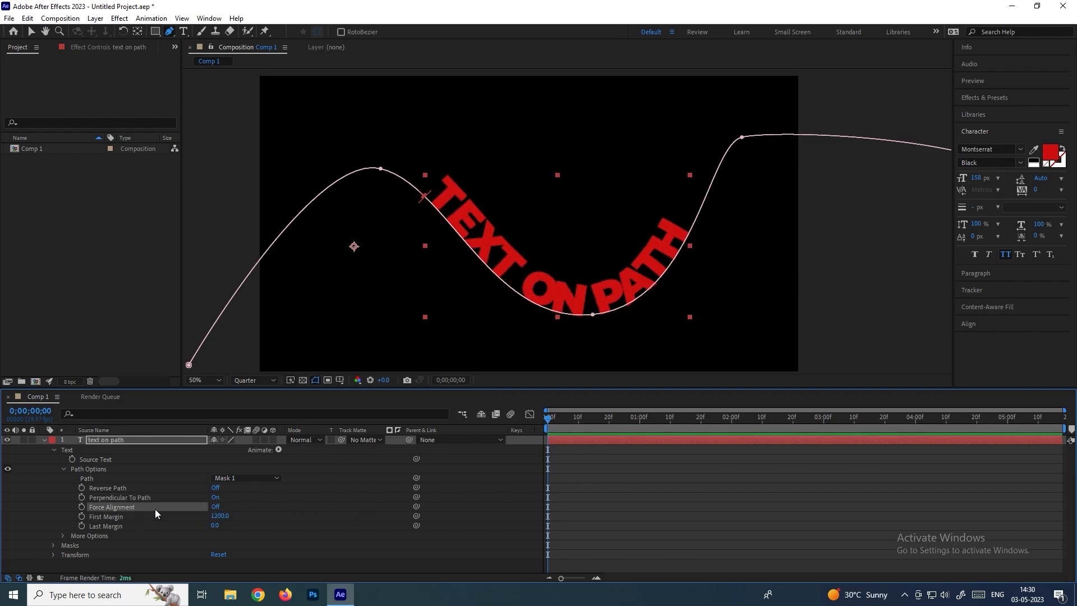
left_click(216, 507)
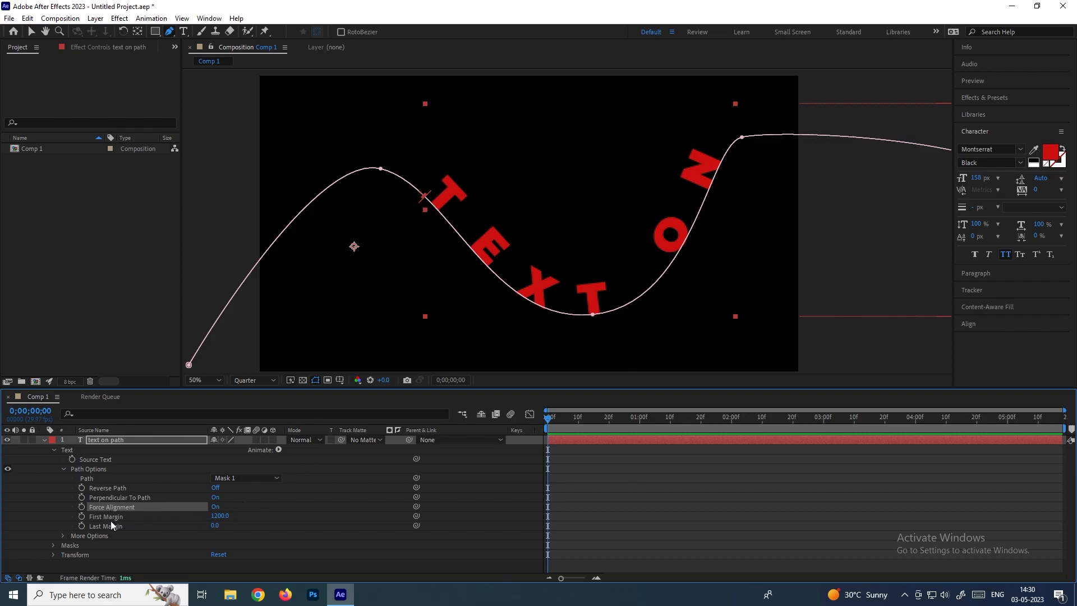
Lower First Margin to 455, reduce Last Margin to bunch the letters together, and enable Last Margin keyframing at the first frame.
left_click(166, 517)
left_click_drag(214, 519, 118, 493)
left_click_drag(213, 531, 103, 526)
left_click(82, 526)
At 0;00;00;18, keyframe Last Margin at -1572 and set First Margin to 590 so the letters spread along the curve.
left_click_drag(564, 425, 603, 428)
left_click_drag(223, 526, 515, 526)
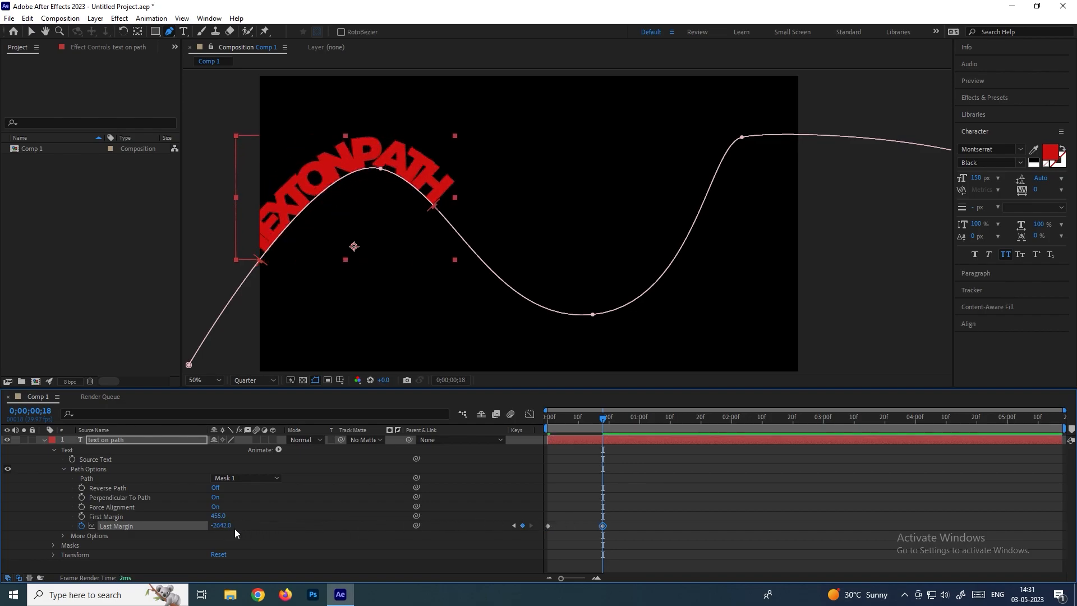
left_click_drag(228, 526, 284, 530)
left_click_drag(218, 516, 289, 517)
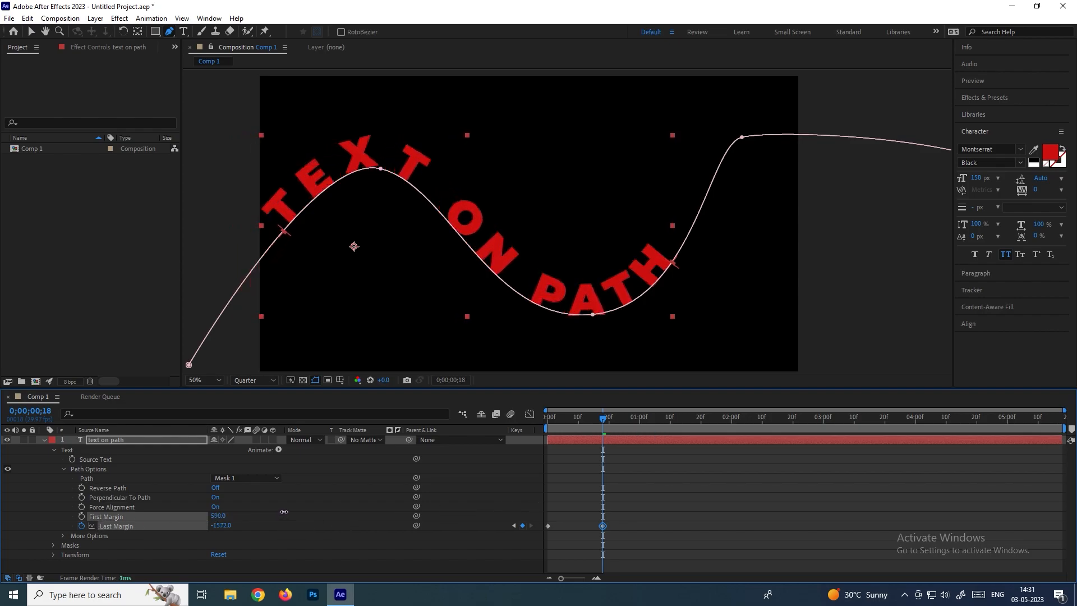
key("space")
key("space")
Keyframe First Margin at 590 just before one second, and raise it at 0;00;01;15 to bunch the letters at the text's end.
left_click(629, 419)
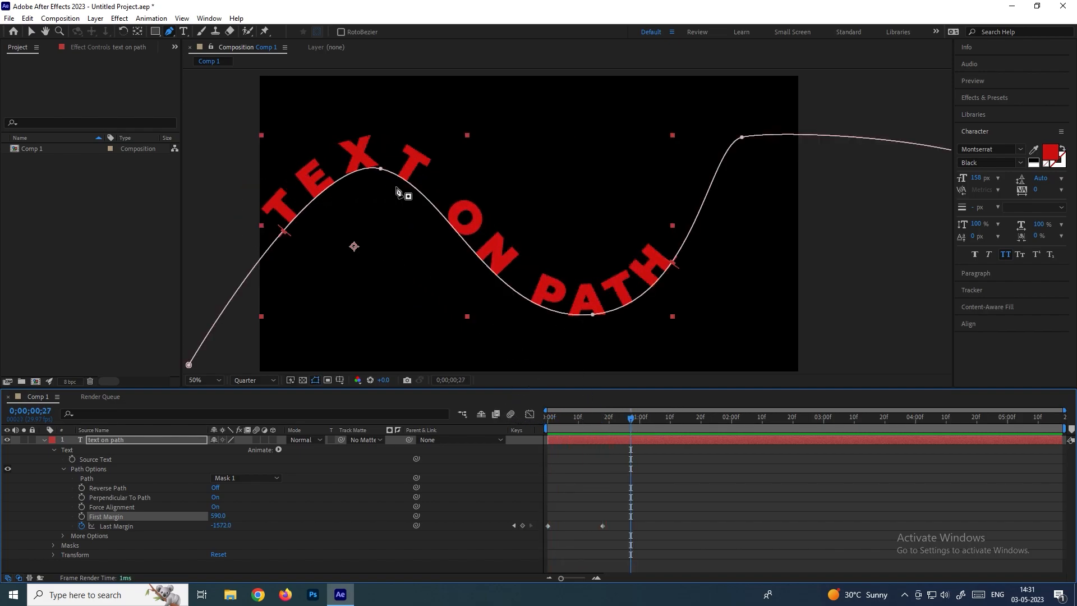
left_click_drag(628, 420, 685, 429)
left_click(85, 517)
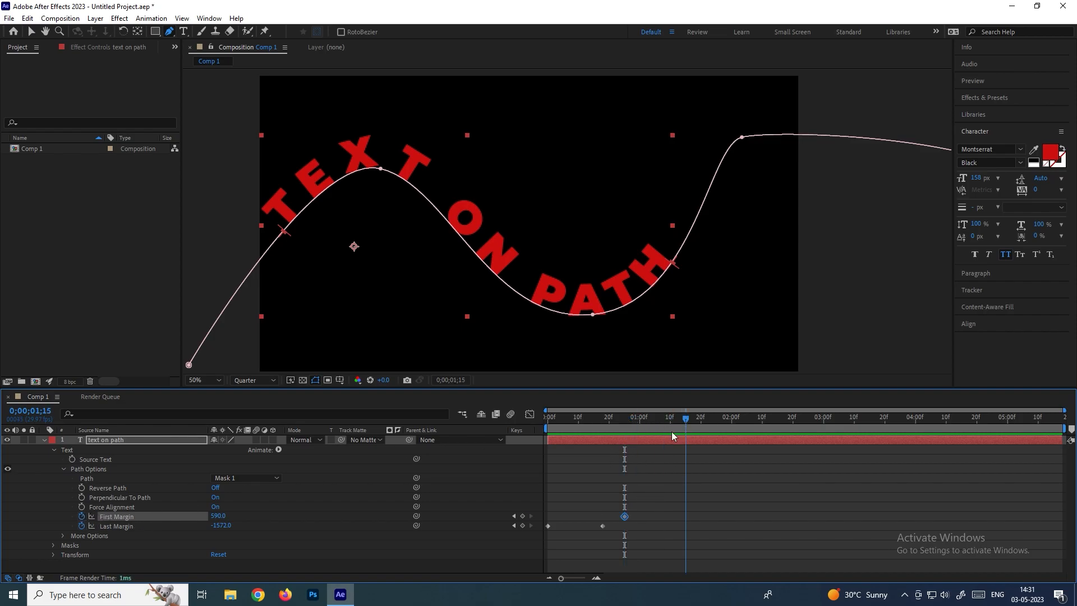
left_click_drag(219, 516, 322, 529)
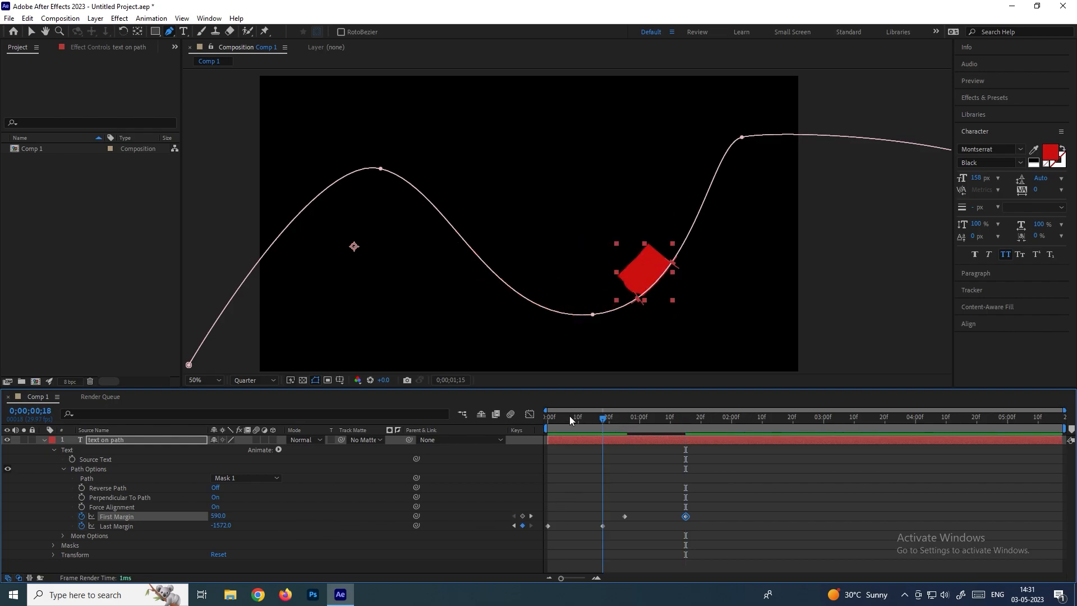
Play the animation to check how the letters spread and bunch together along the path.
key("space")
key("space")
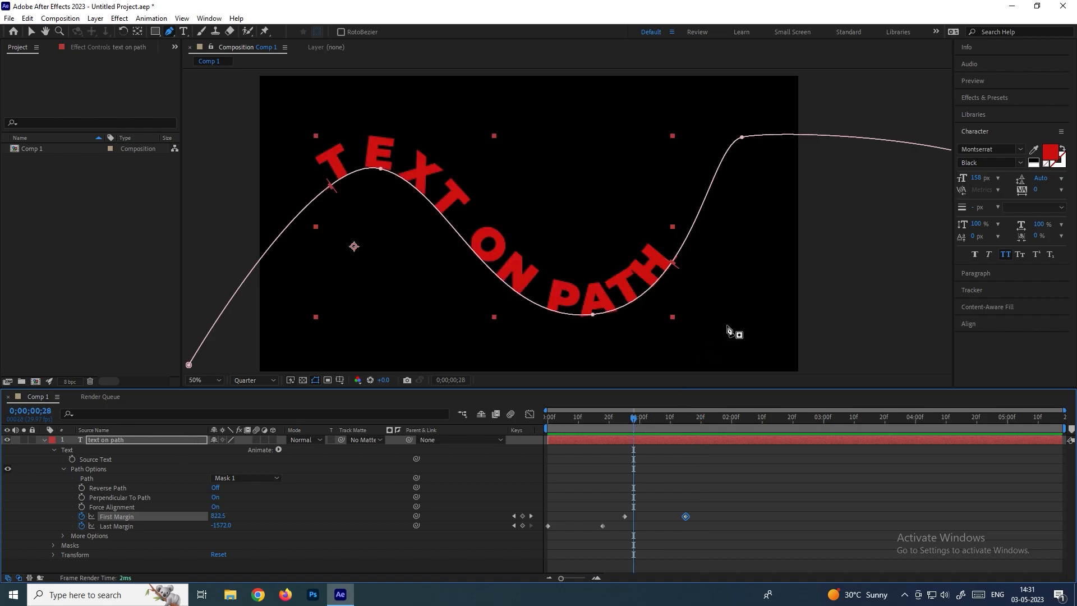
scroll(696, 260, "down", 2)
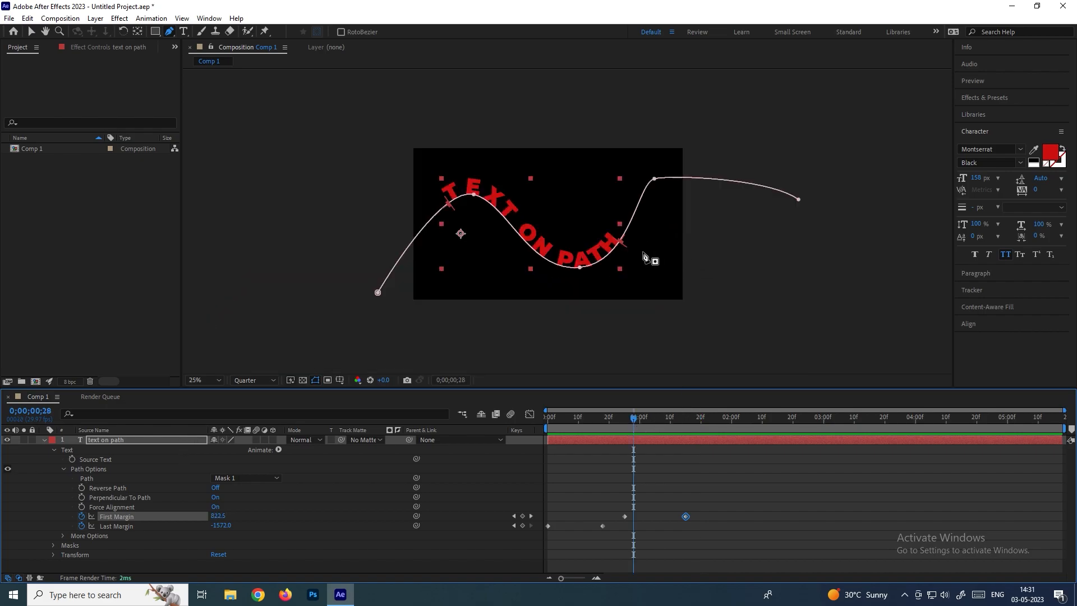
scroll(555, 241, "up", 1)
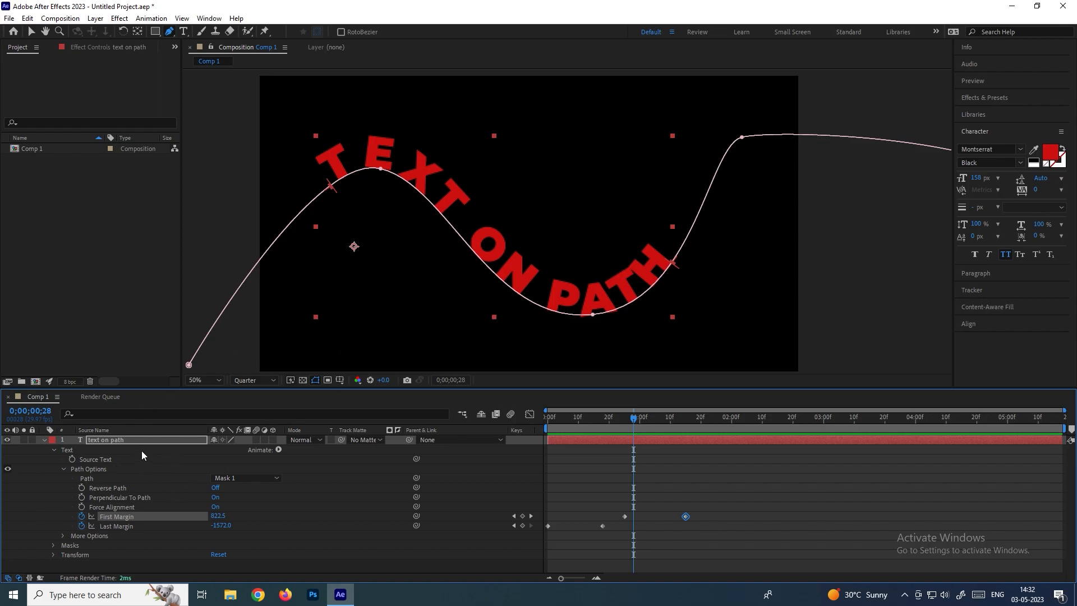
Expand the text layer's More Options and set Anchor Point Grouping to Word.
left_click(120, 440)
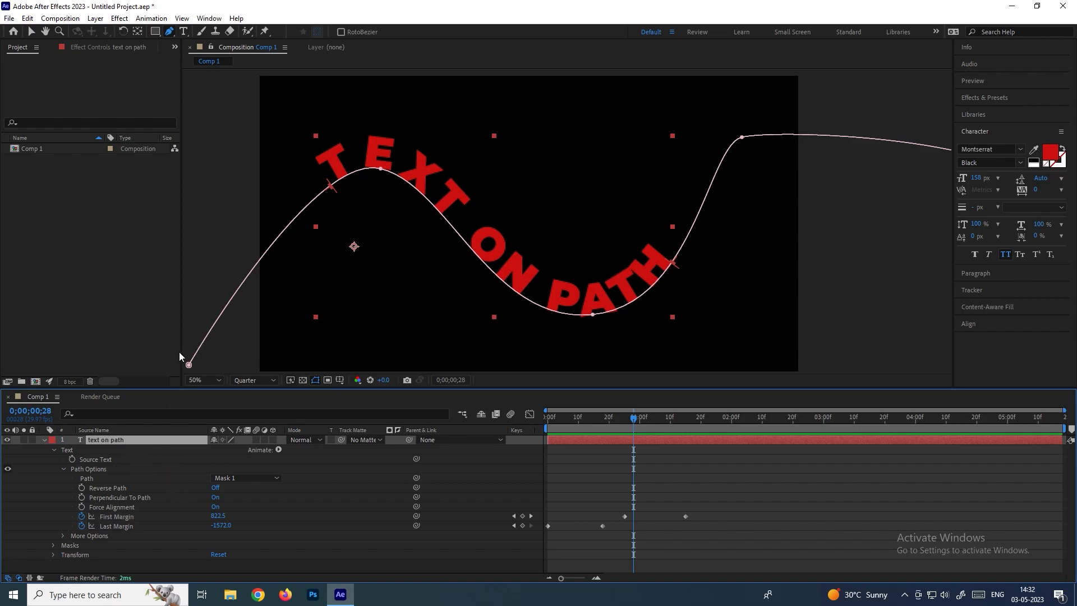
key("Return")
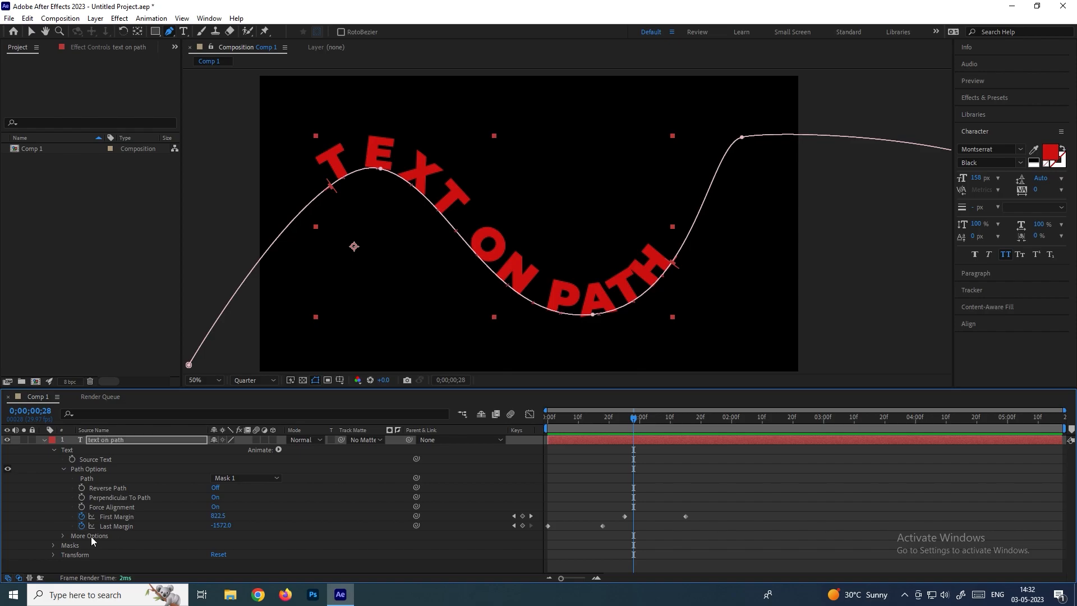
left_click(63, 537)
scroll(98, 535, "down", 2)
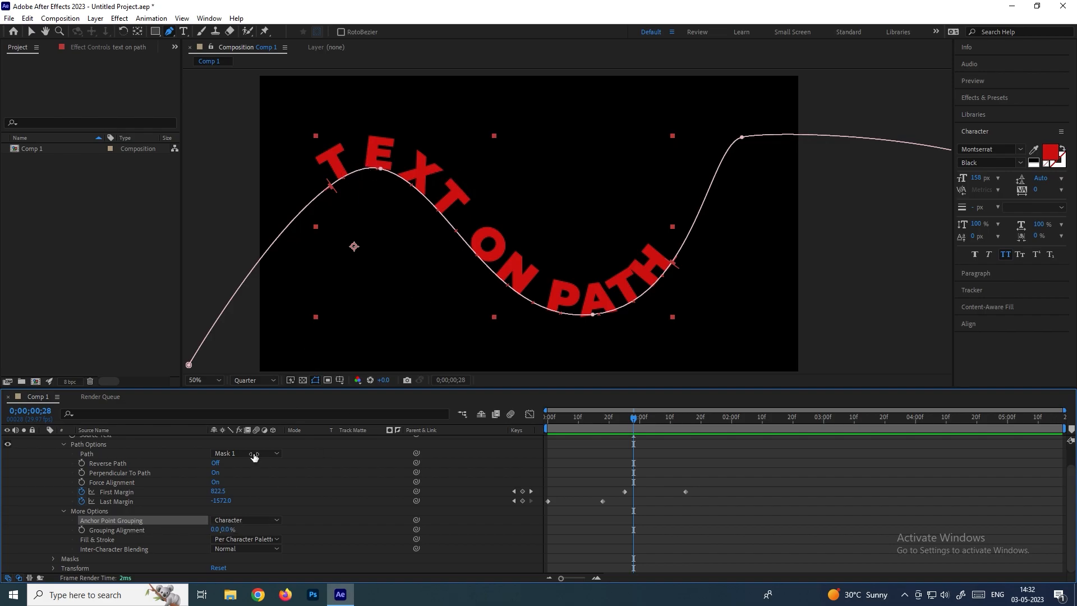
left_click(242, 525)
left_click(236, 545)
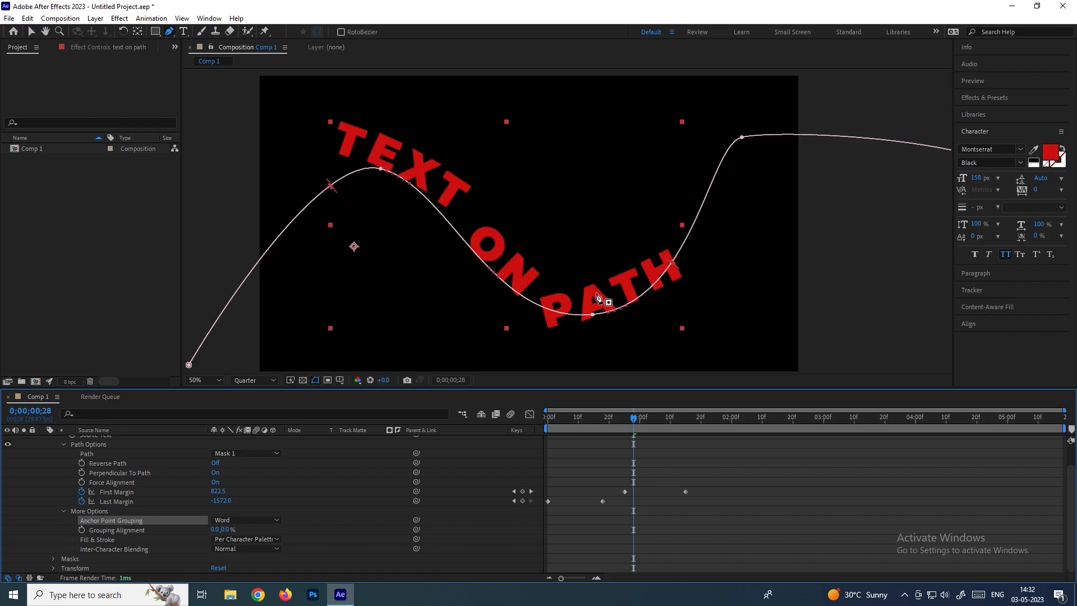
Set First Margin to -816 so the text sits outside the frame before the curve, and keyframe it at 0;00;00;00.
left_click_drag(637, 420, 624, 420)
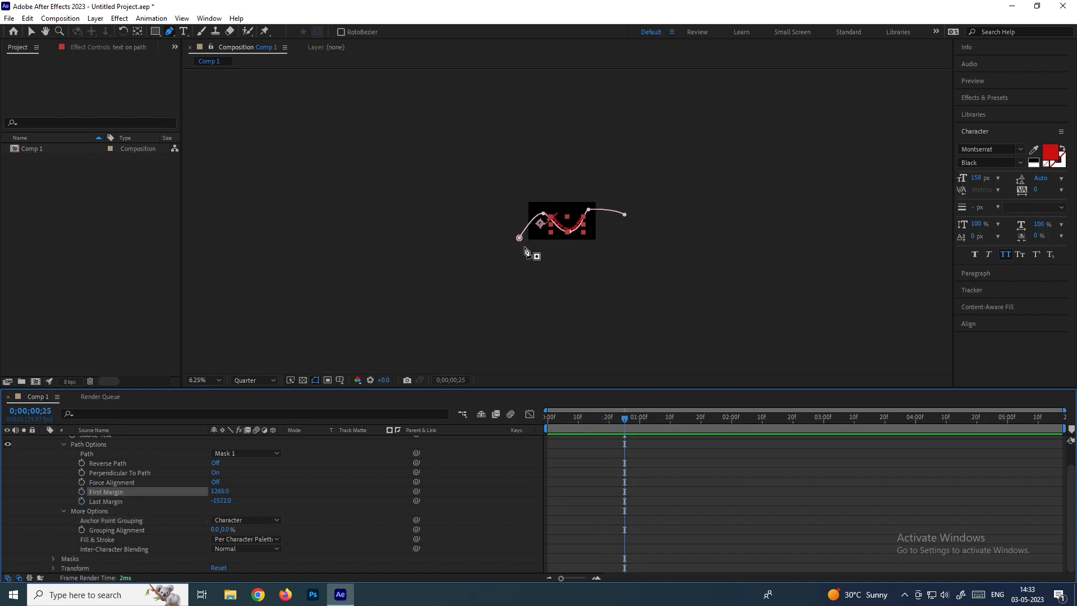
scroll(525, 249, "up", 2)
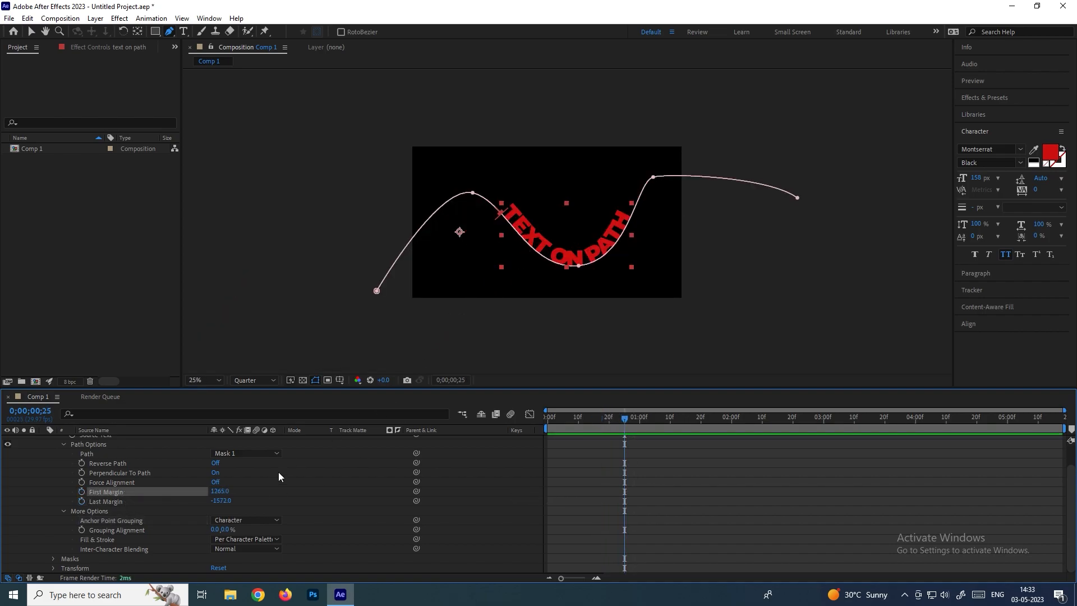
left_click_drag(223, 497, 260, 499)
key("Home")
left_click(82, 492)
At 0;00;01;02, raise First Margin until the text travels along the path and out of the frame, and preview the motion.
left_click_drag(607, 418, 645, 430)
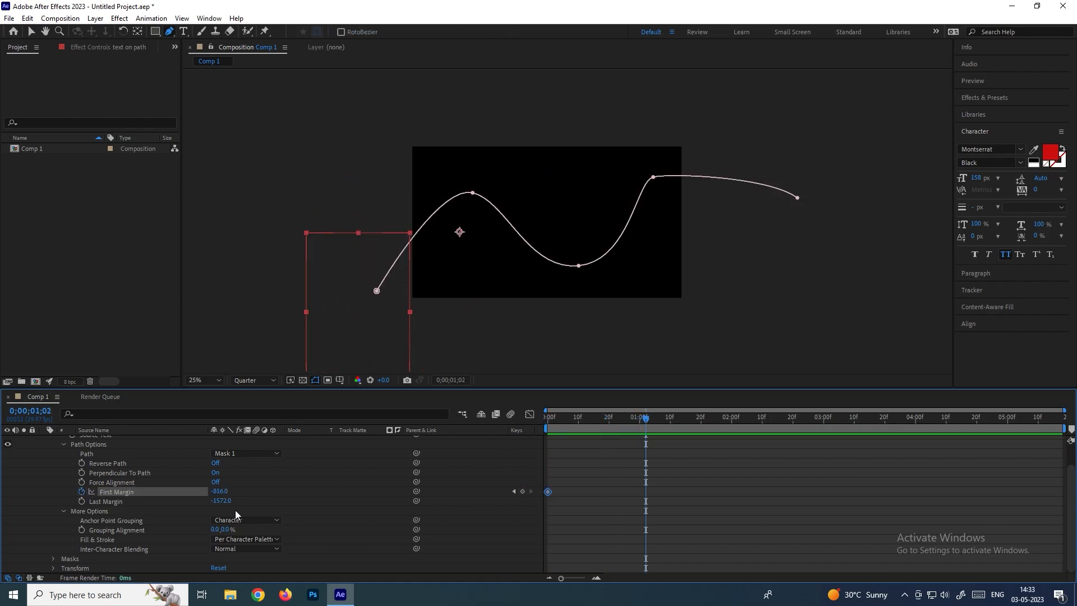
left_click_drag(220, 494, 436, 496)
key("space")
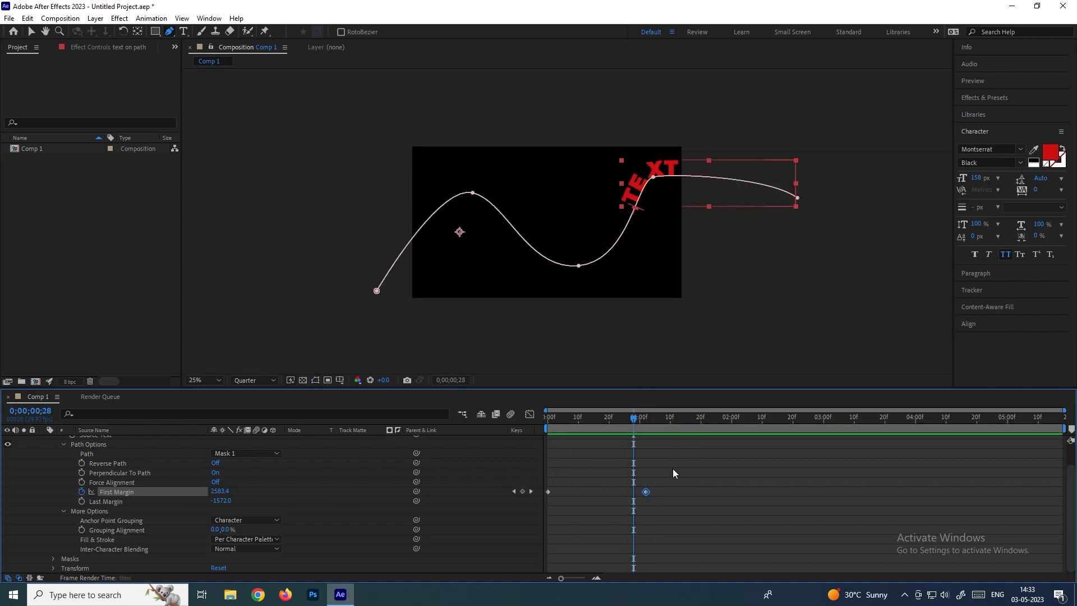
Slow the movement by delaying the second First Margin keyframe to about 0;00;02;23, and play the animation from the start.
left_click_drag(653, 491, 808, 491)
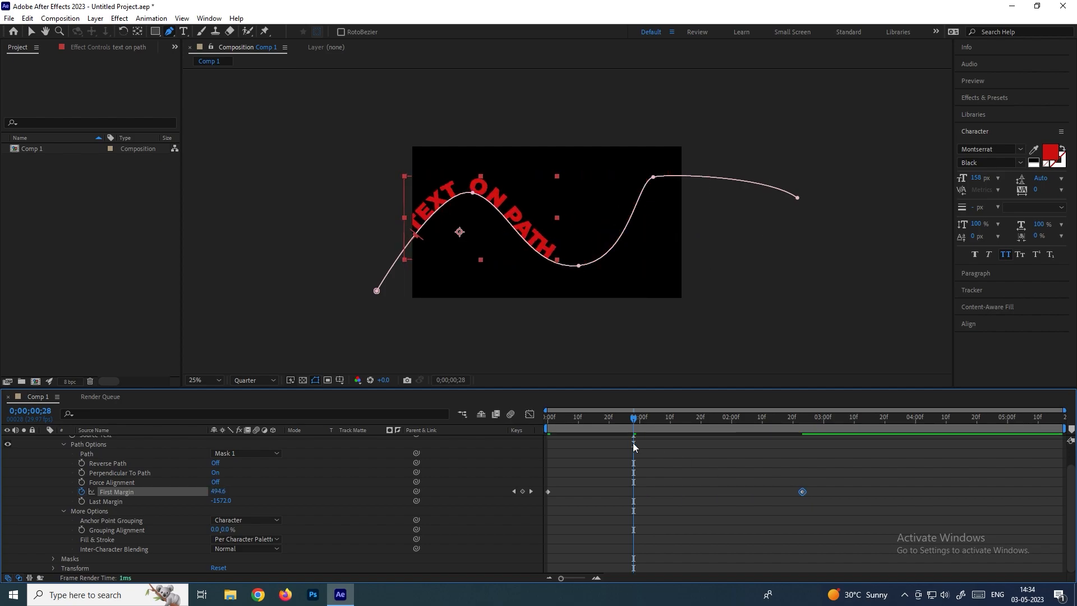
left_click(553, 416)
key("space")
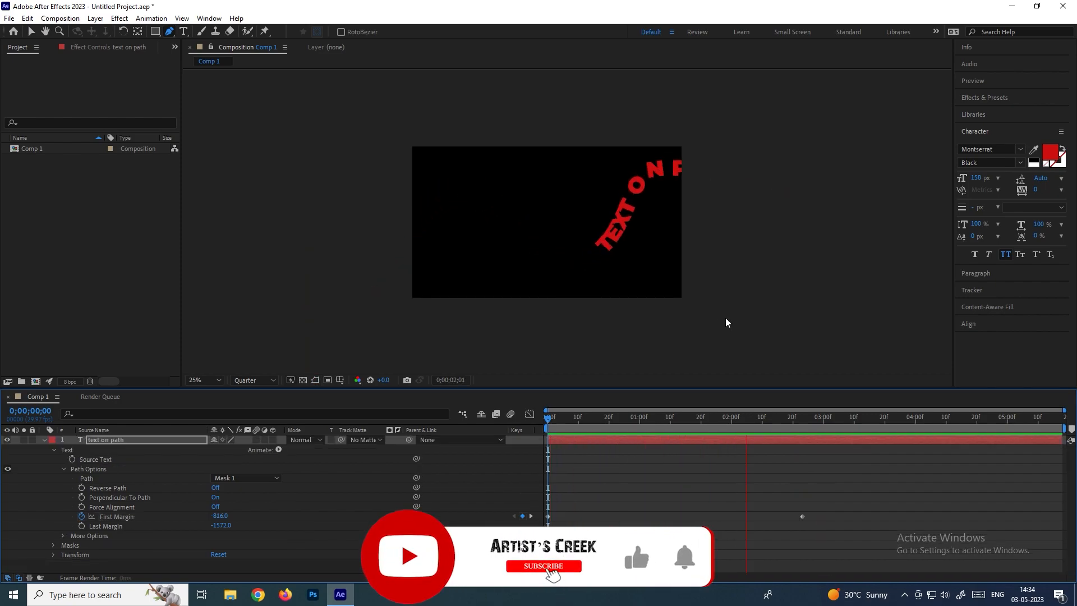
key("space")
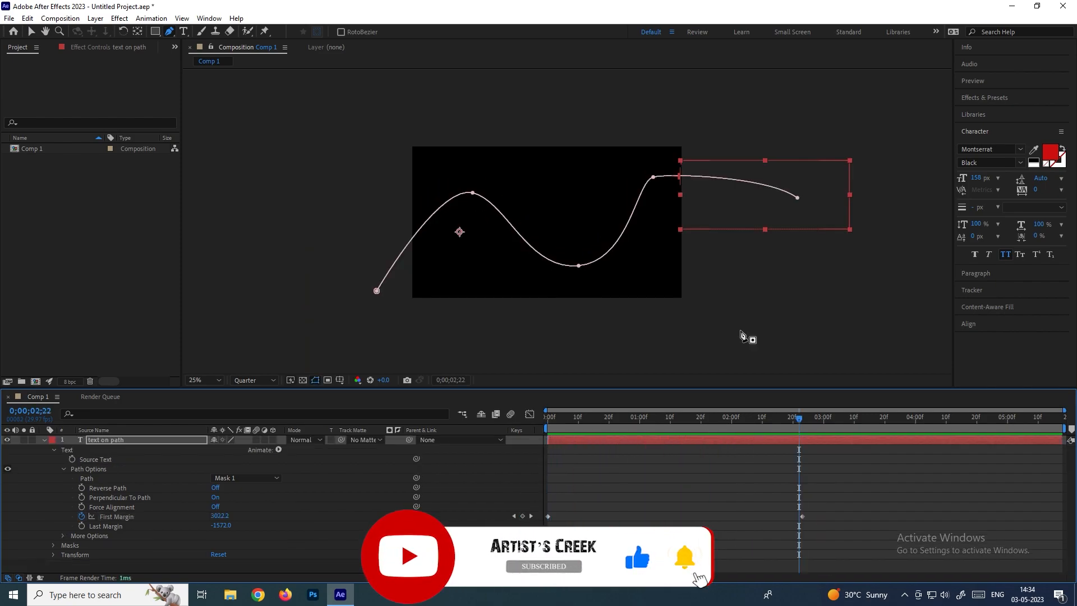